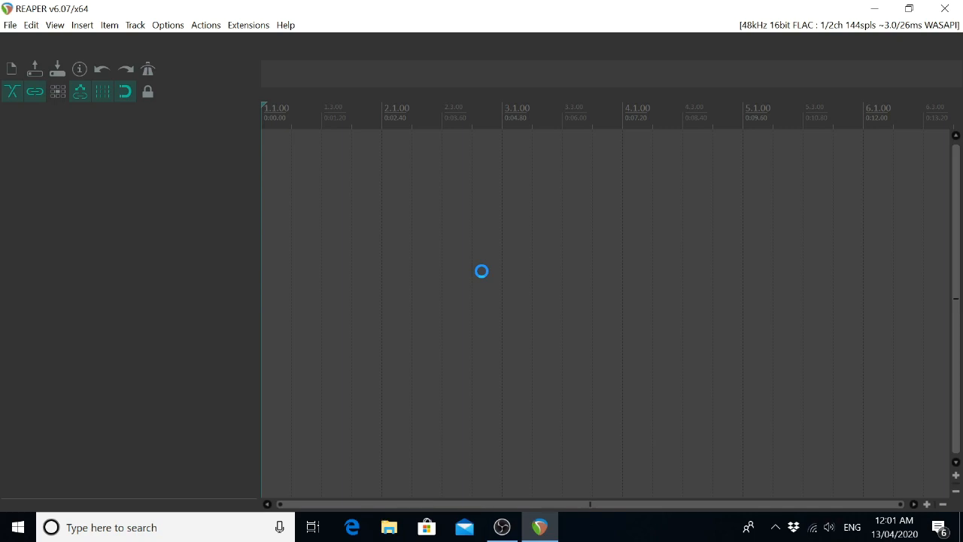
Examine the available view commands one by one, from Mixer and Master Track through to Always on top and Fullscreen.
key("alt+v")
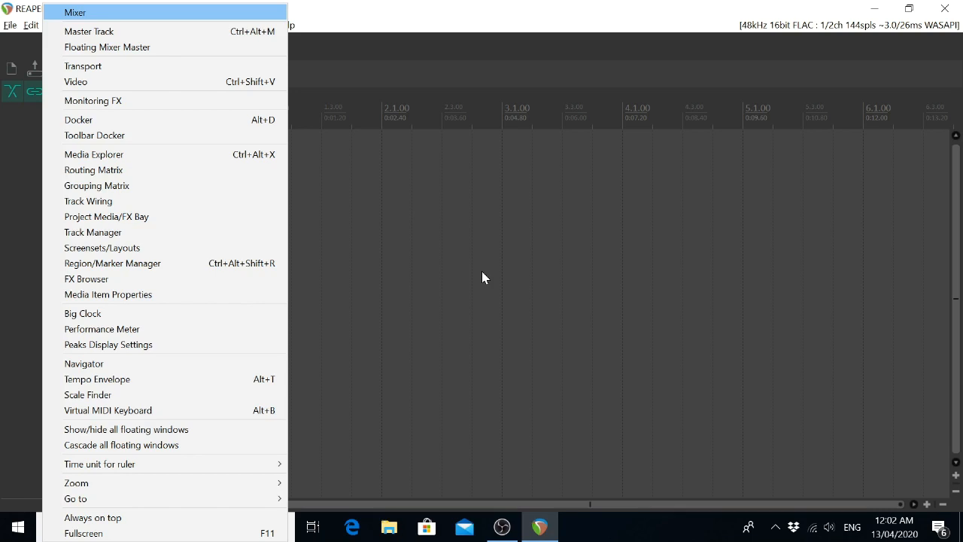
key("Up")
key("Down")
key("Down")
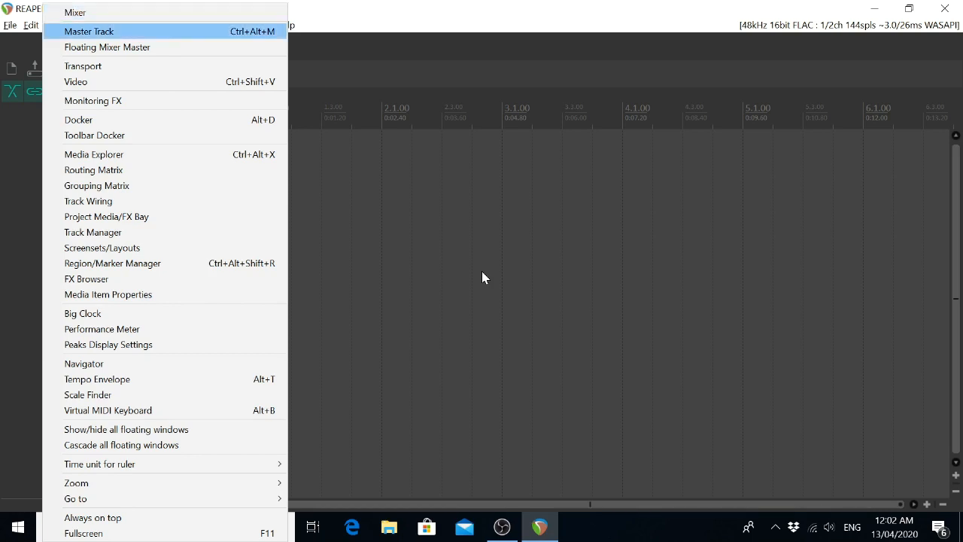
key("Down")
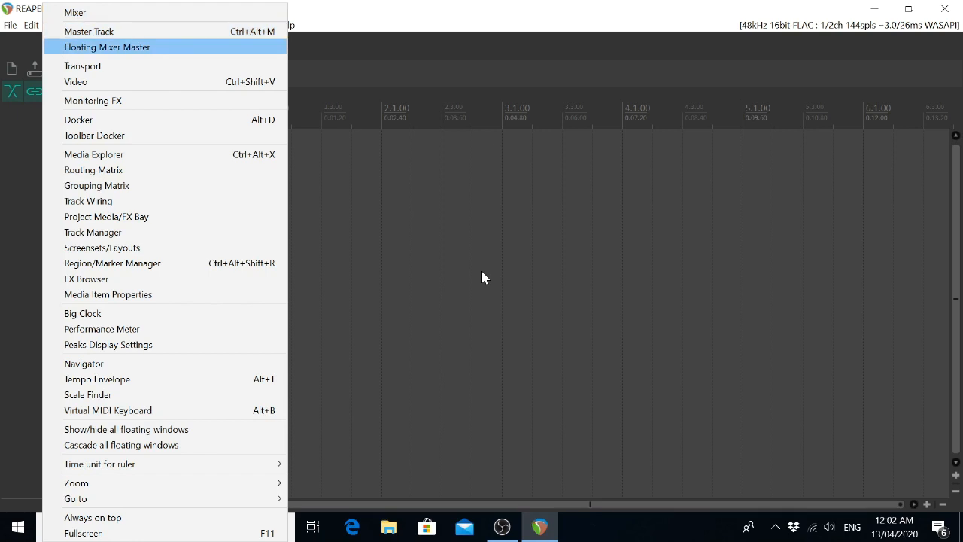
key("Down")
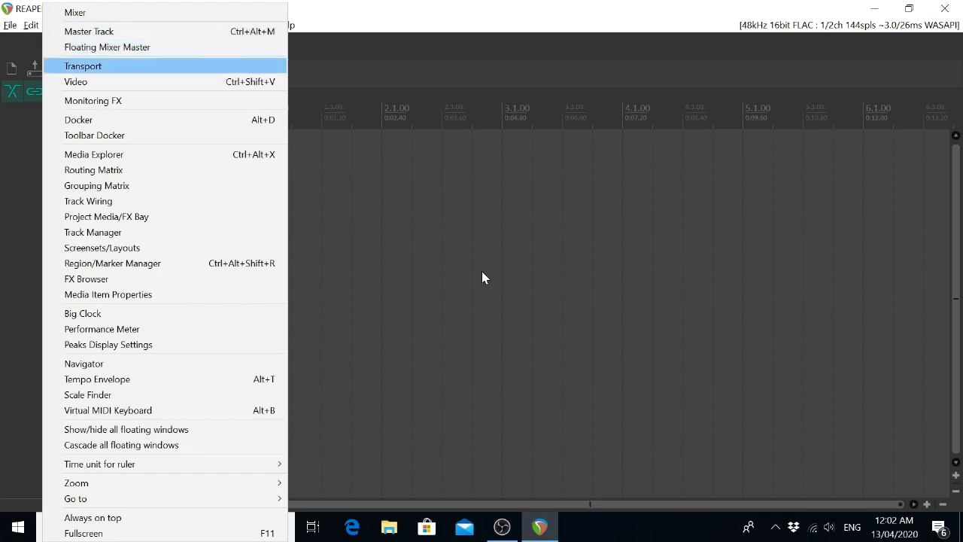
key("Down")
key("Down")
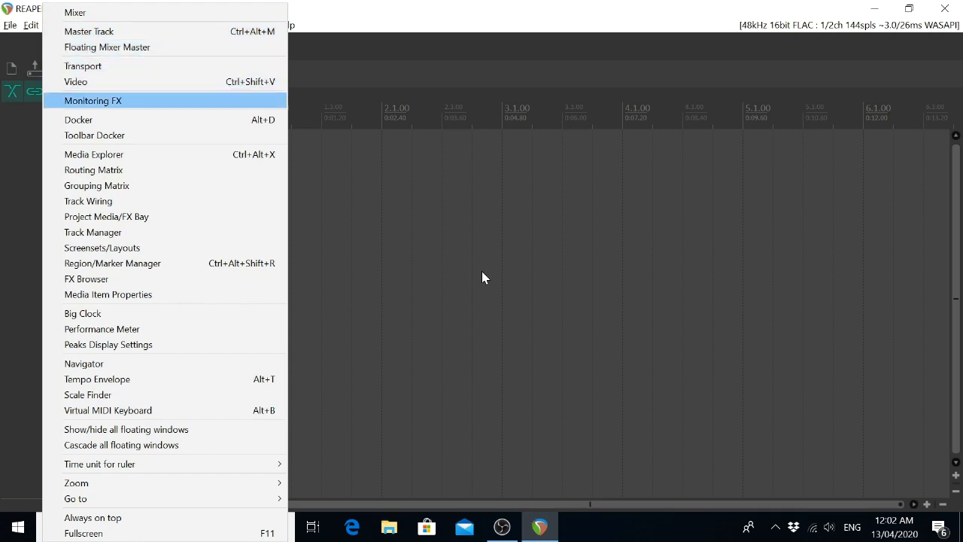
key("Down")
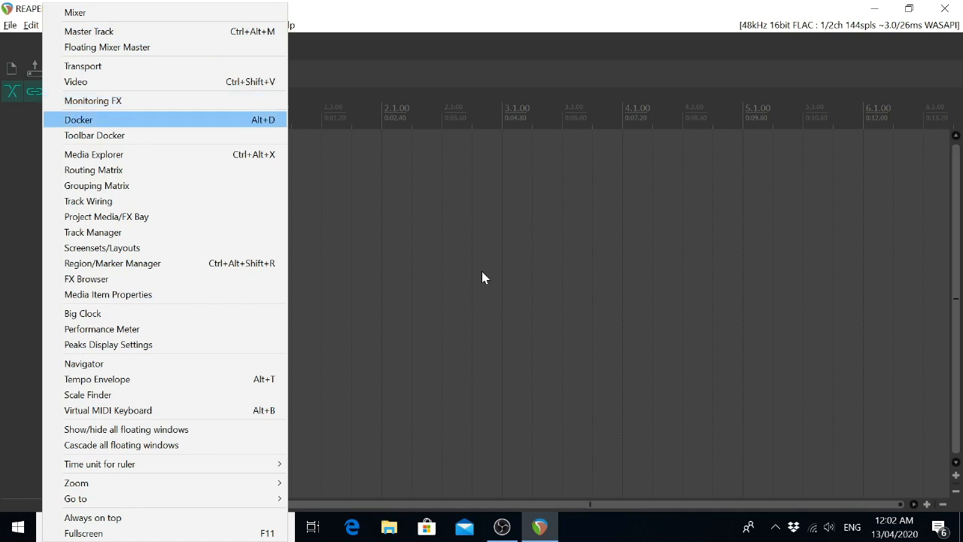
key("Down")
key("Down")
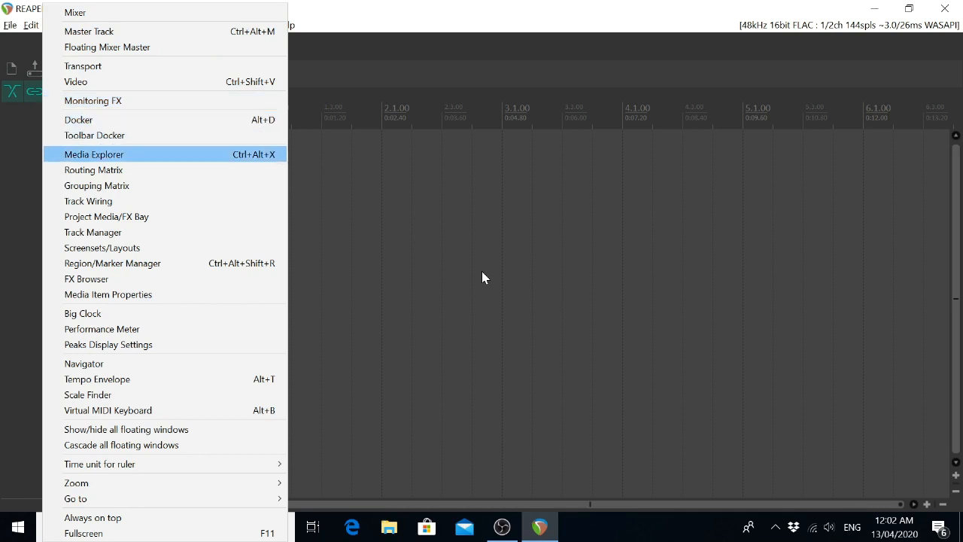
key("Down")
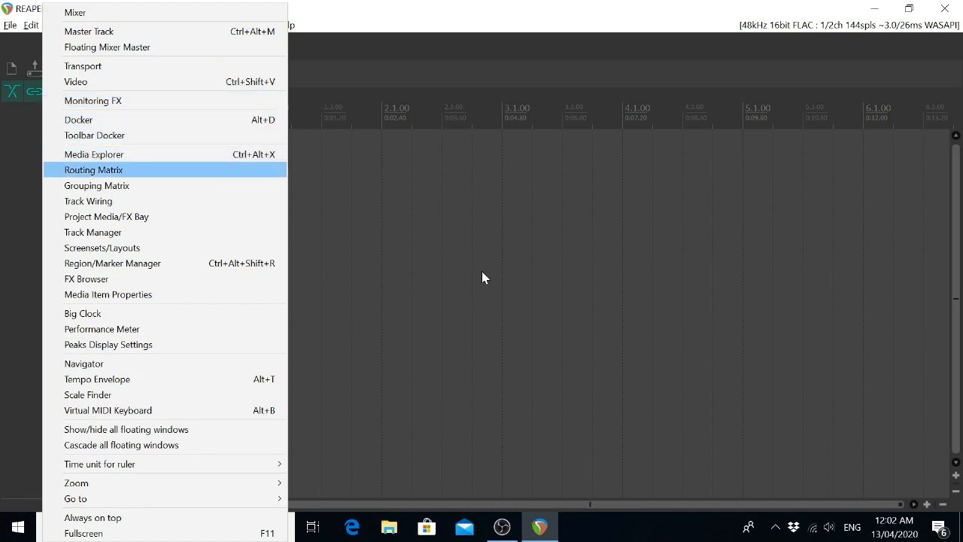
key("Down")
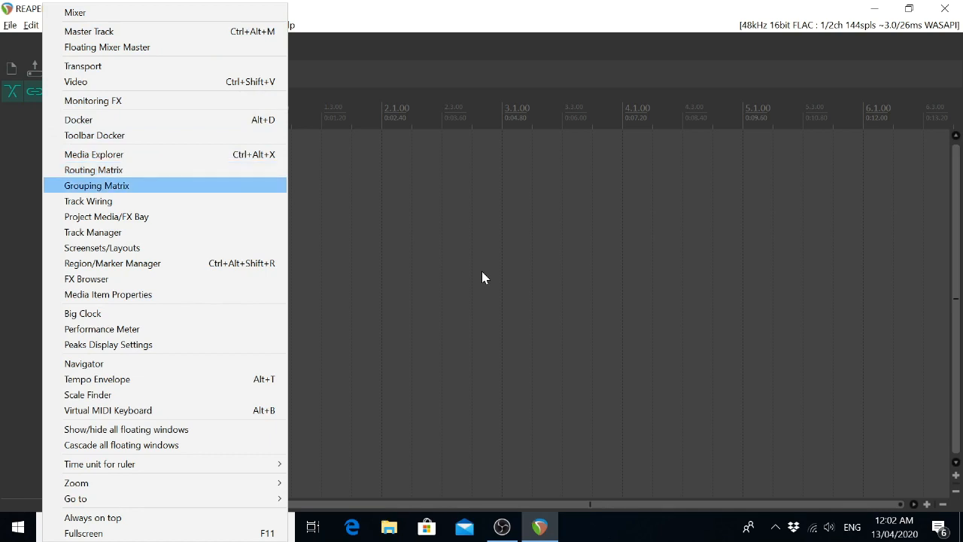
key("Down")
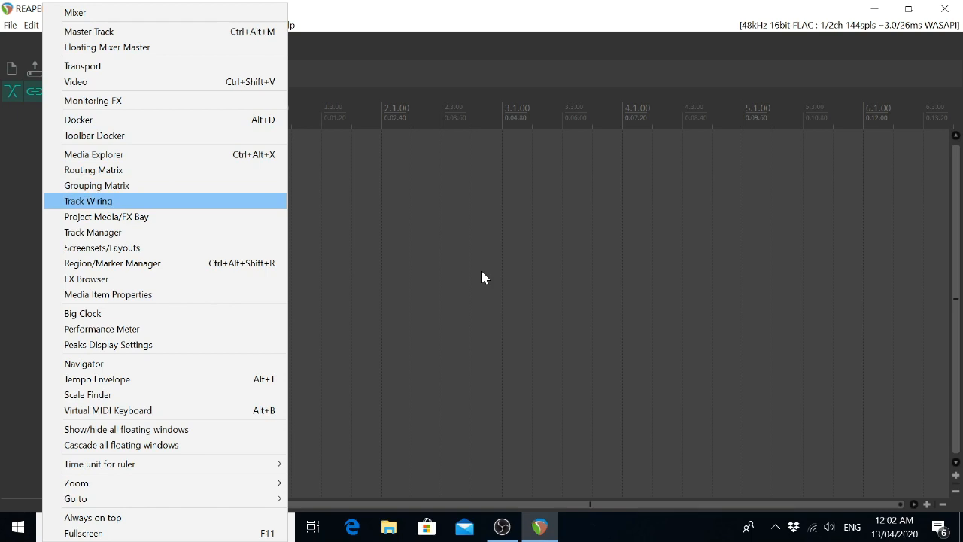
key("Down")
key("Down")
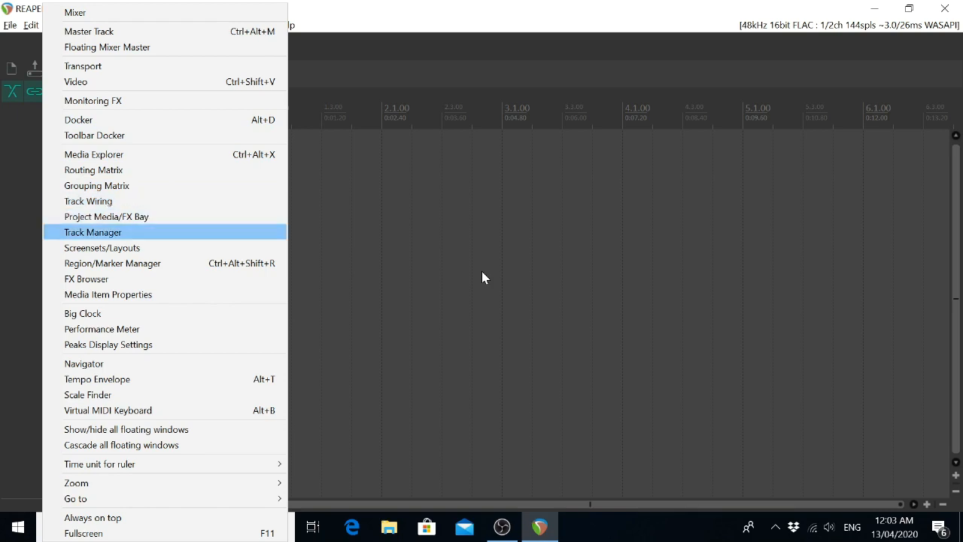
key("Down")
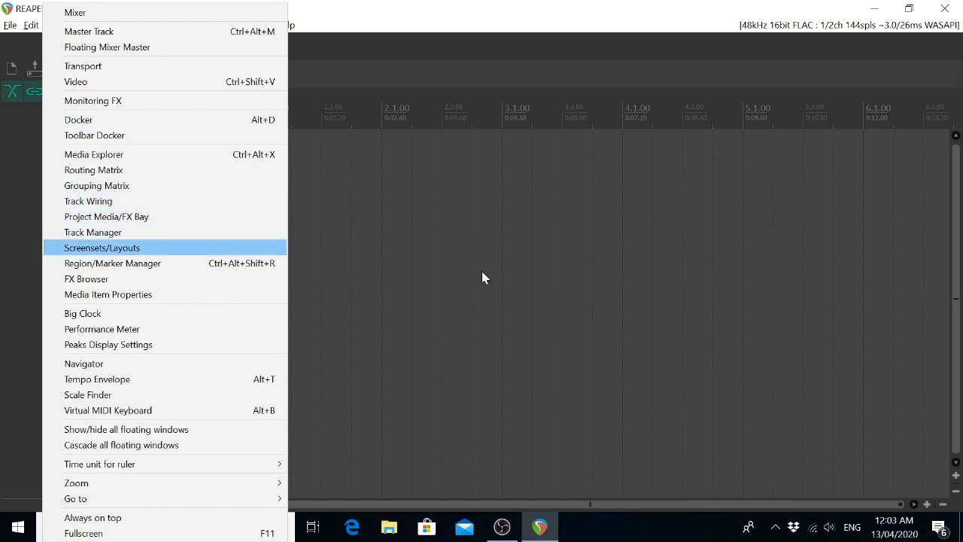
key("Down")
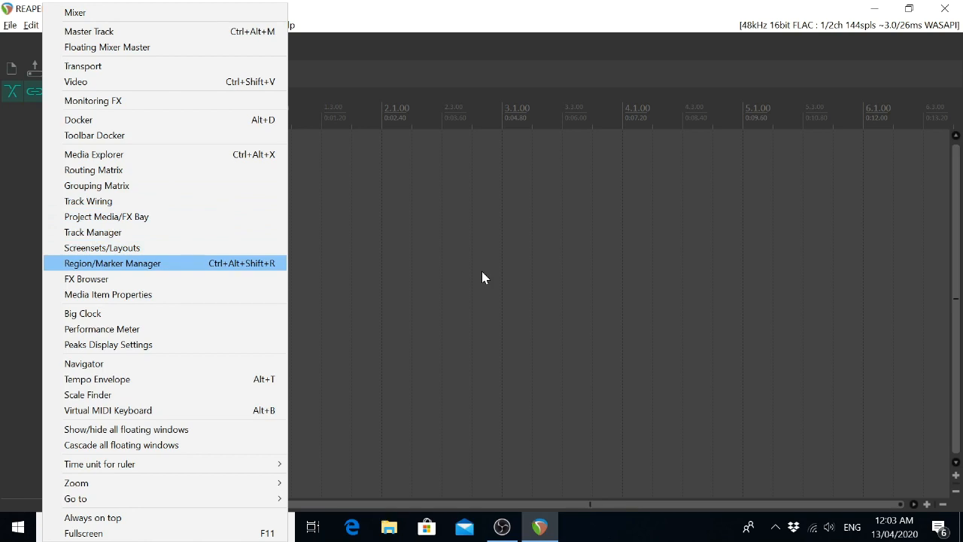
key("Down")
key("Down")
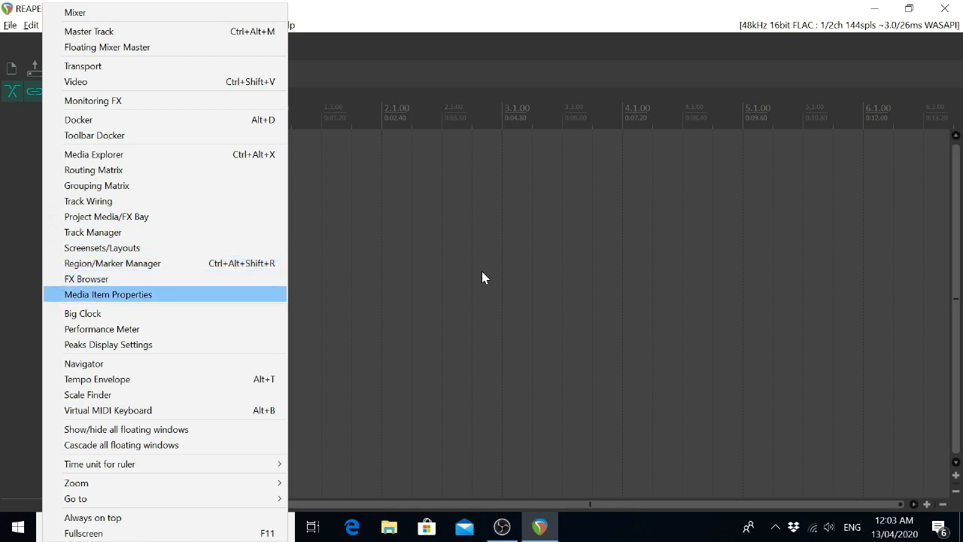
key("Down")
key("Down")
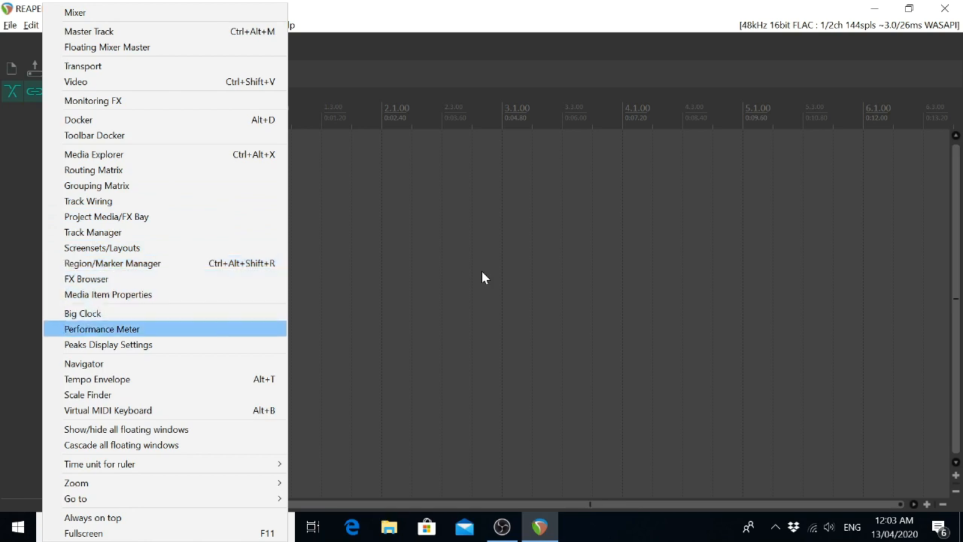
key("Down")
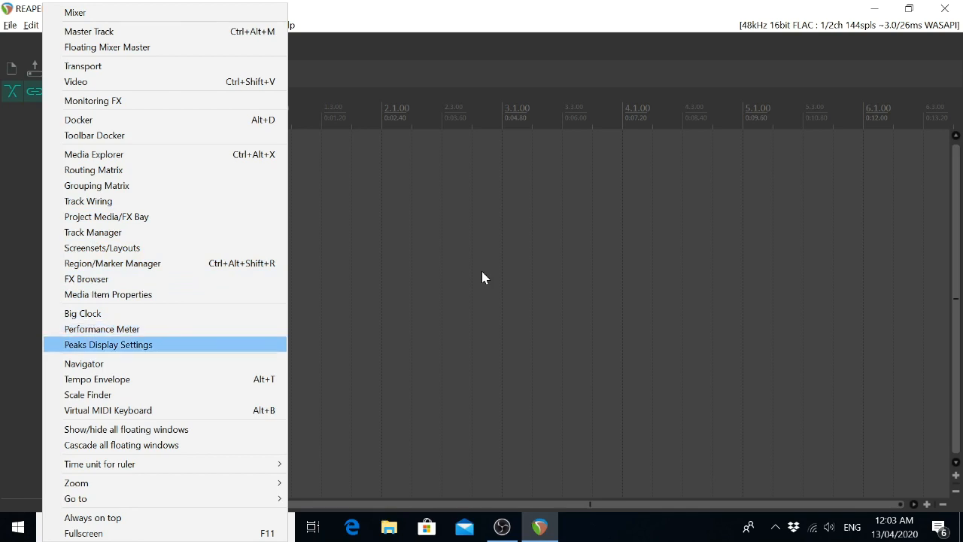
key("Down")
key("Down")
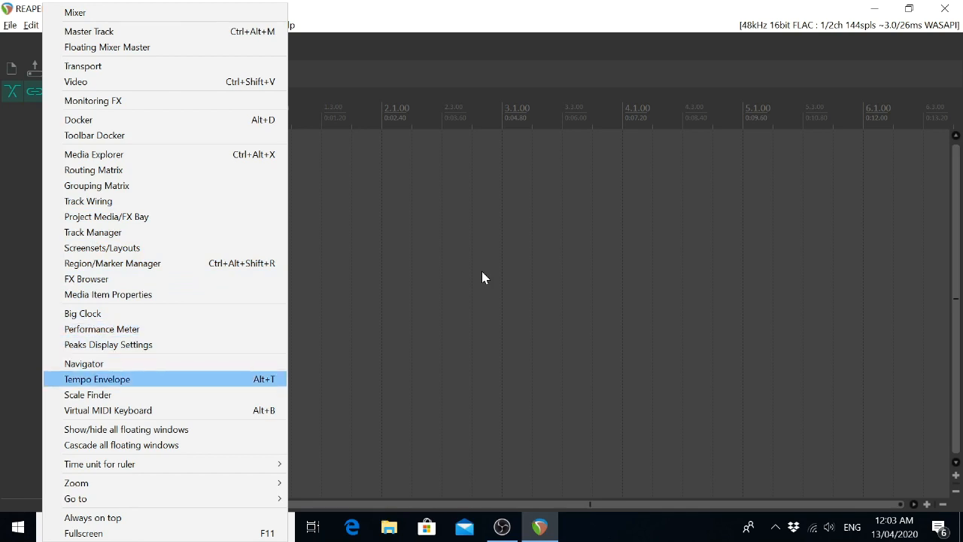
key("Down")
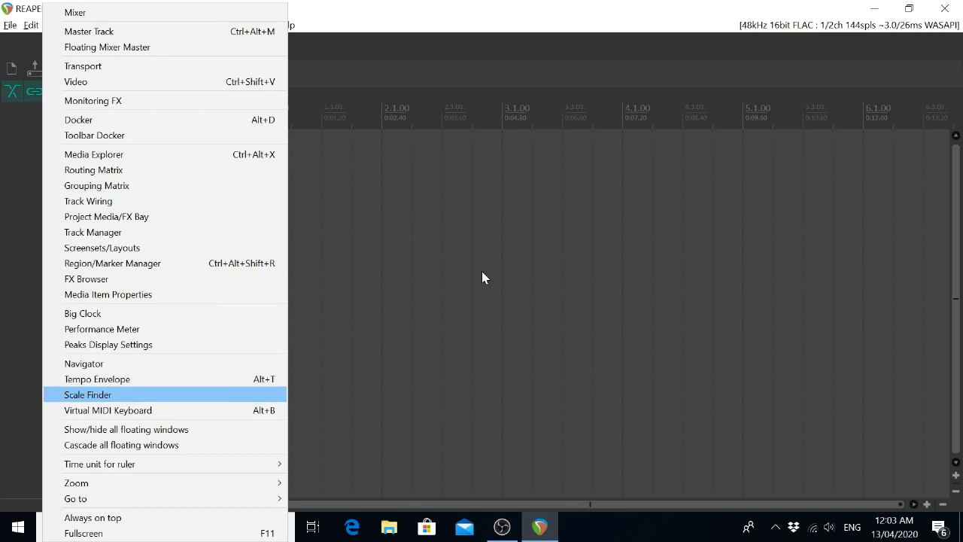
key("Down")
key("Down")
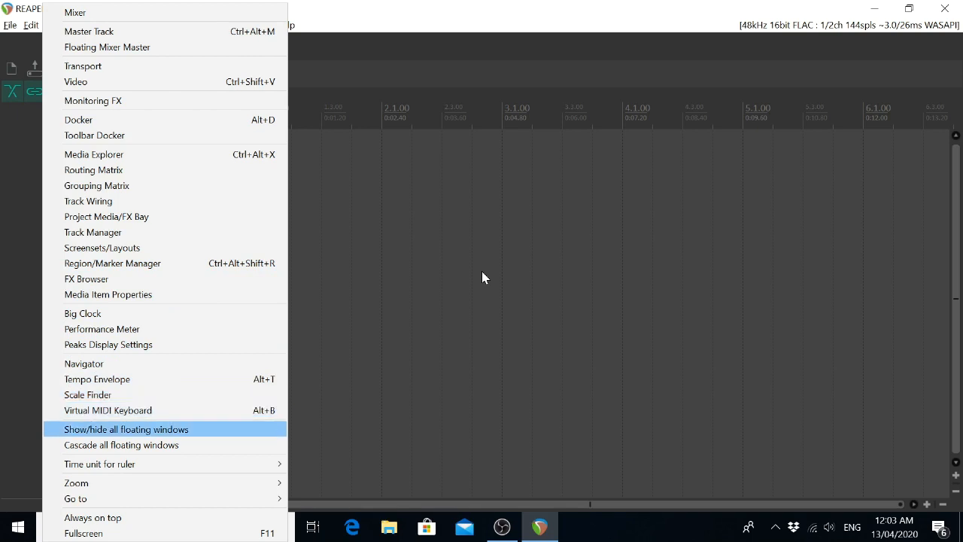
key("Down")
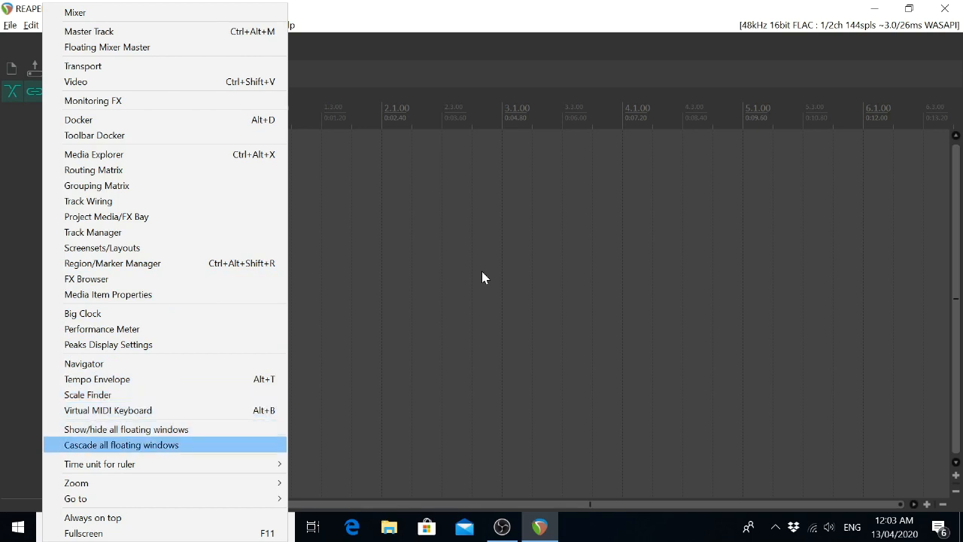
key("Down")
key("Down")
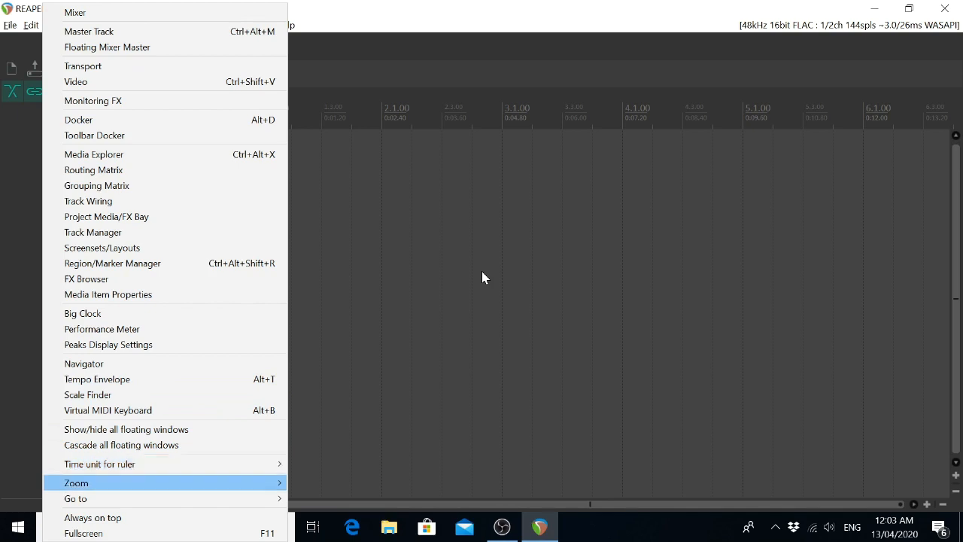
key("Down")
key("Down")
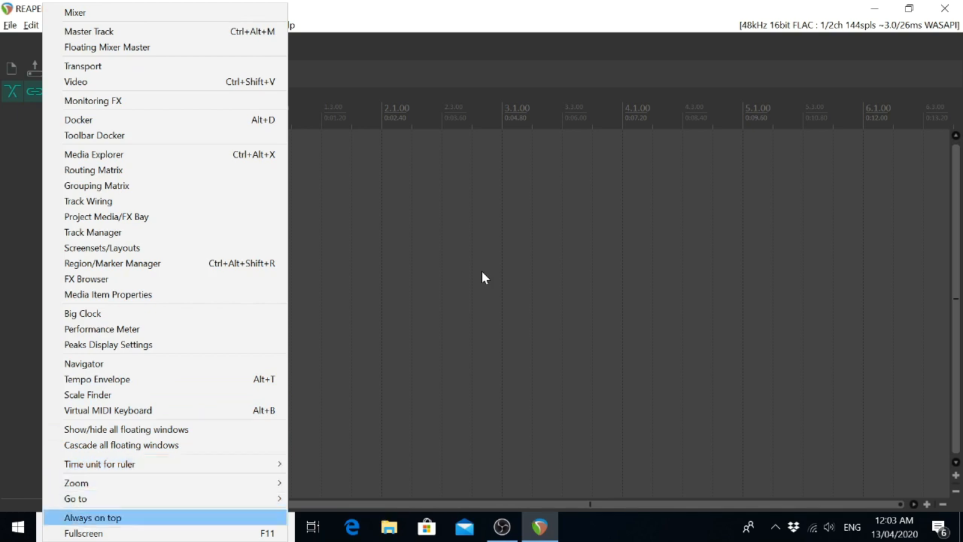
key("Down")
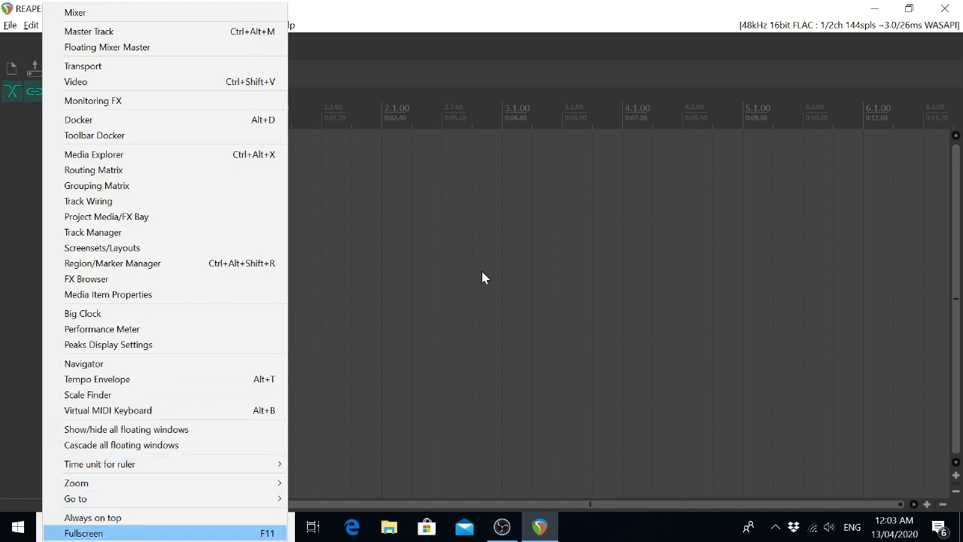
Show the mixer, hide it again, and check the Mixer view option's state.
key("Down")
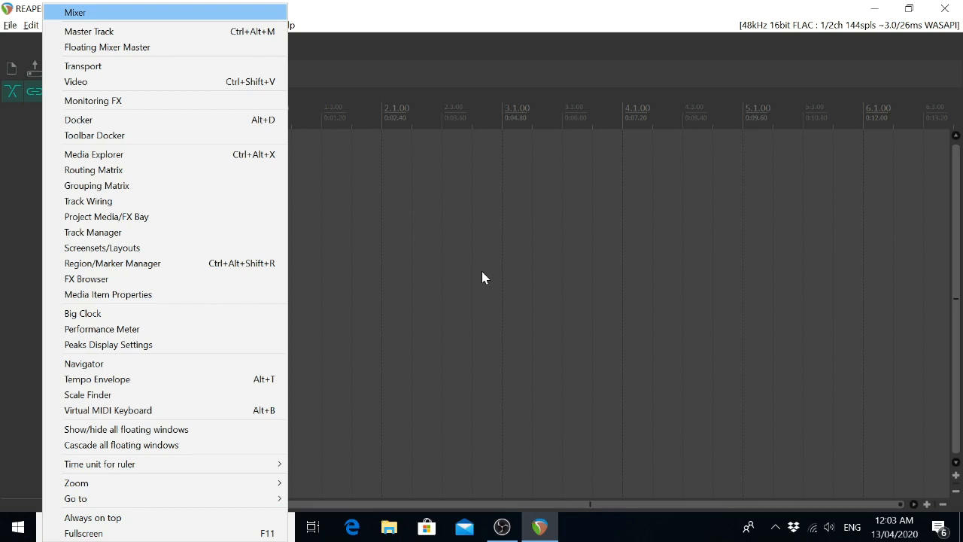
key("Return")
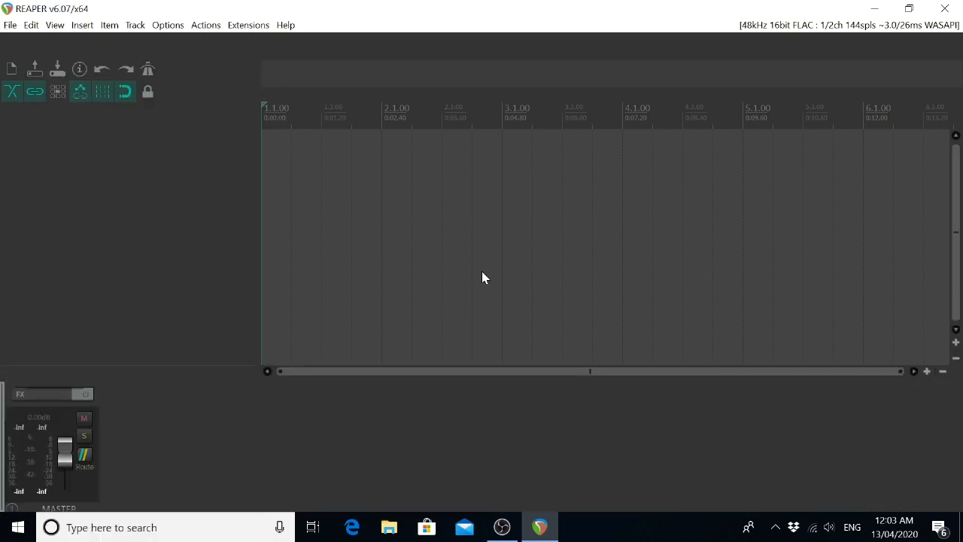
key("alt+v")
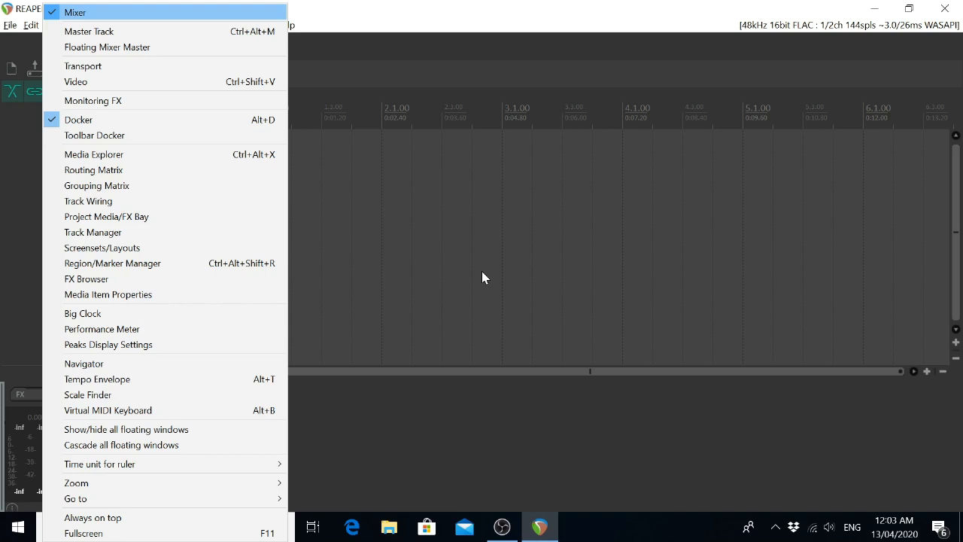
key("Return")
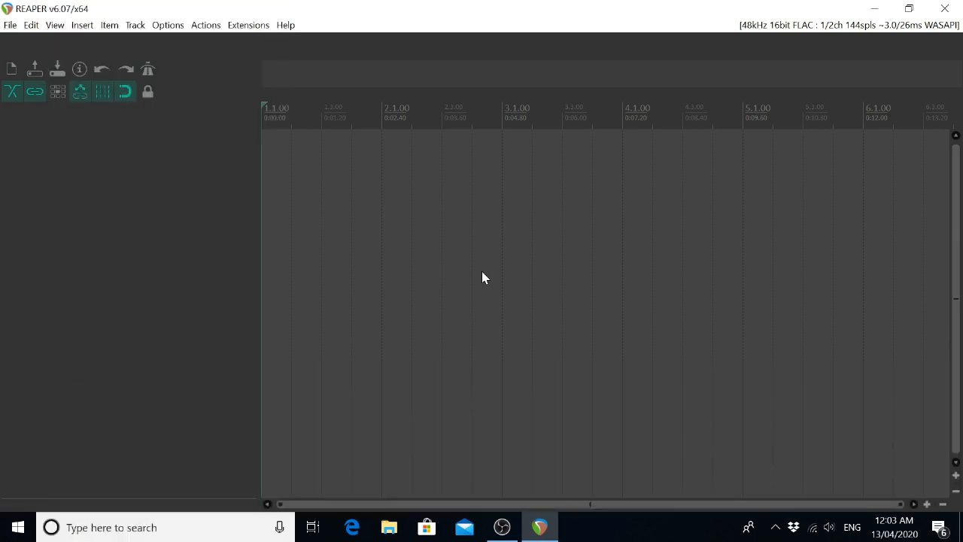
key("alt+v")
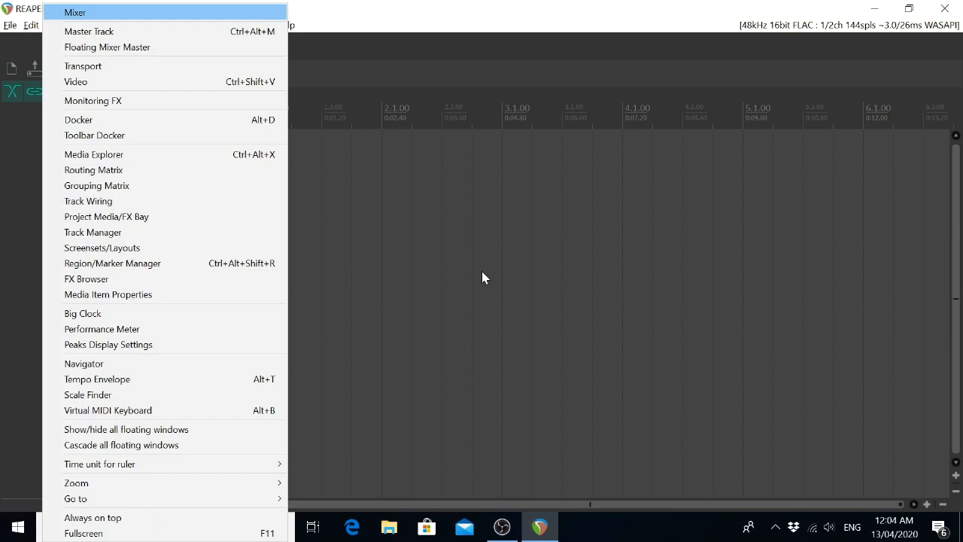
key("Escape")
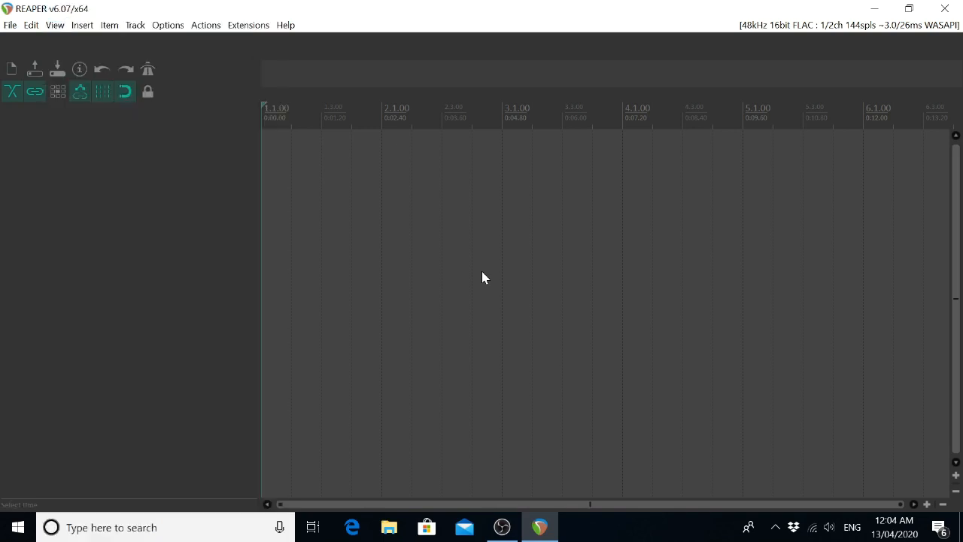
key("Escape")
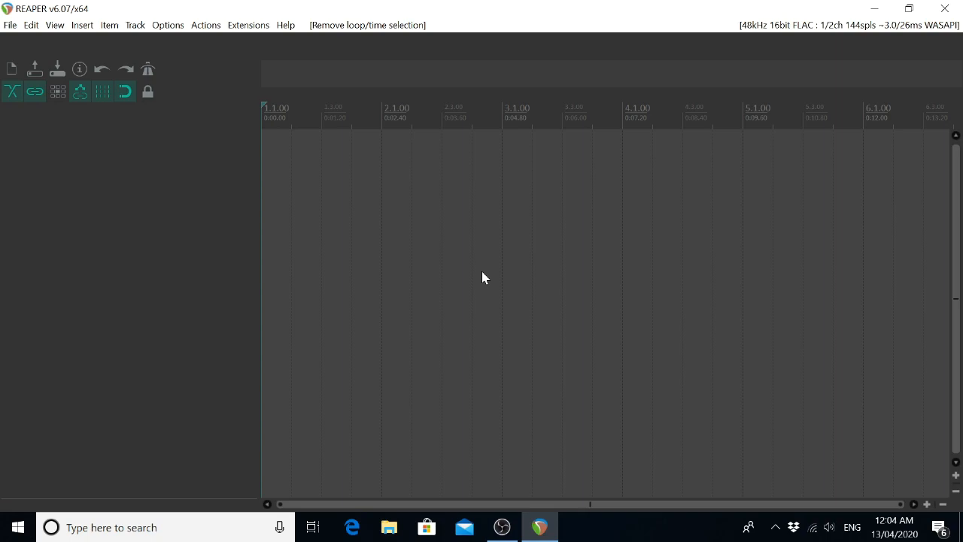
Open the Preferences at the General settings and examine the search field, Find, OK and Cancel controls.
key("ctrl+p")
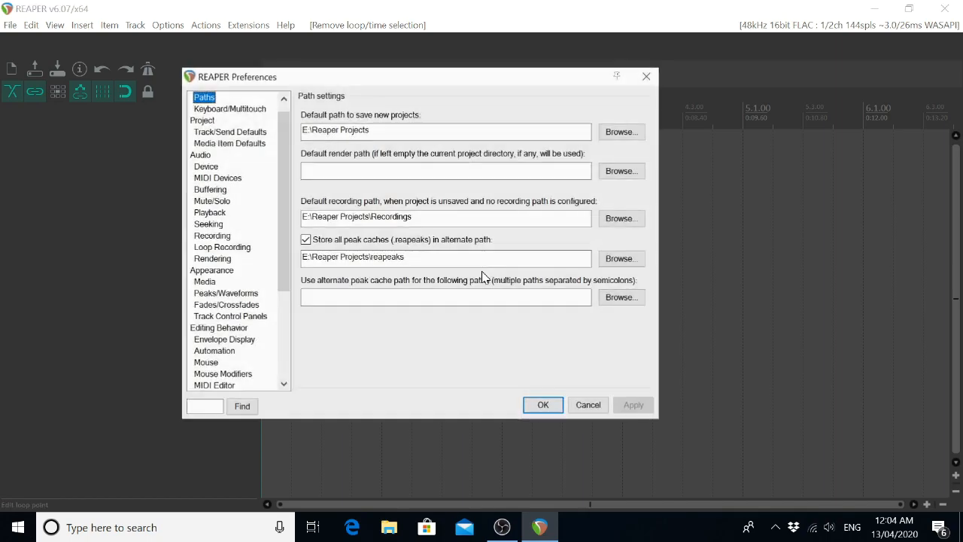
key("Up")
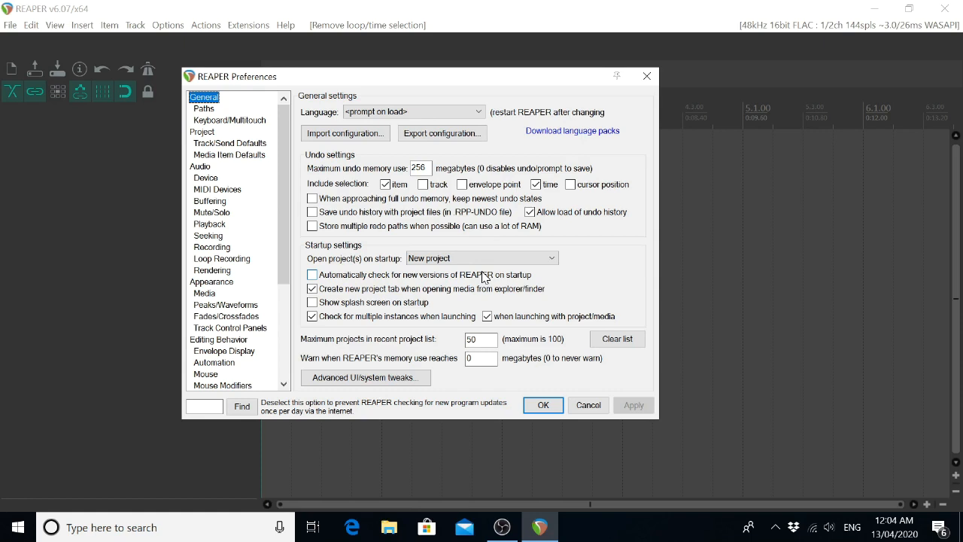
key("Tab")
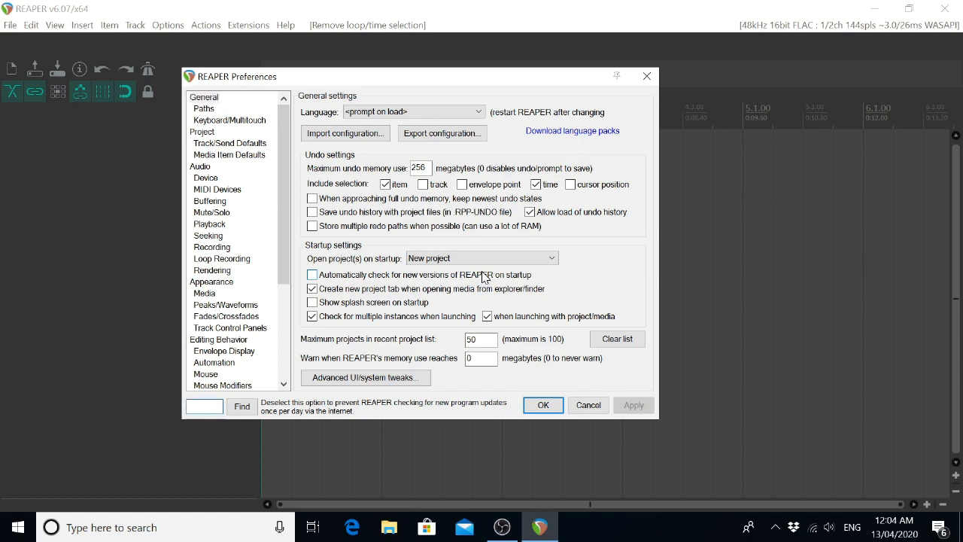
key("Tab")
key("shift+Tab")
key("Tab")
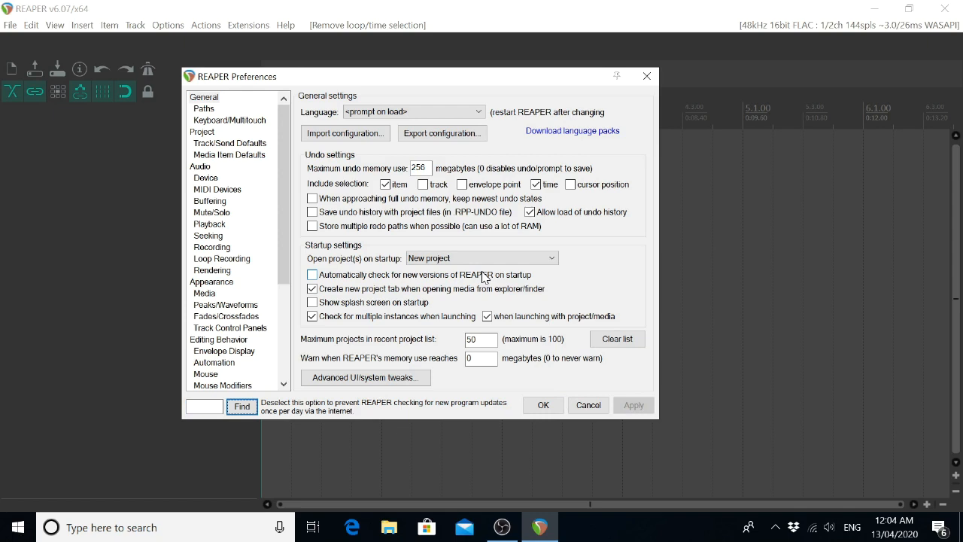
key("Tab")
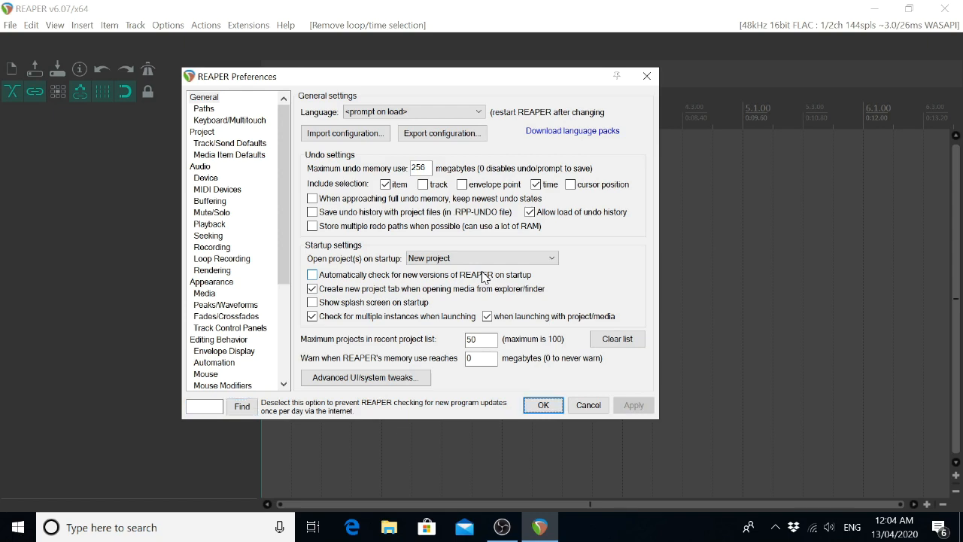
key("Tab")
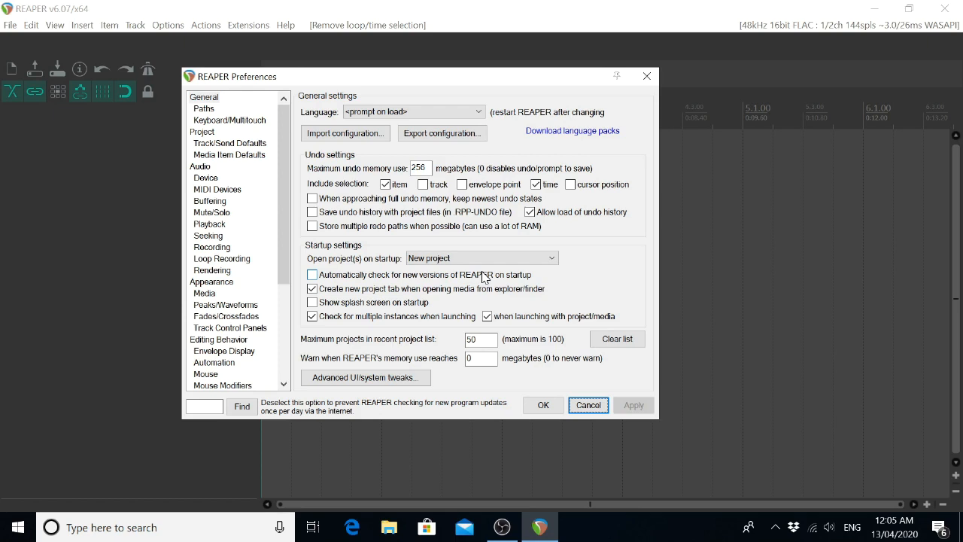
Examine the General settings for the interface language and for importing and exporting the configuration.
key("Tab")
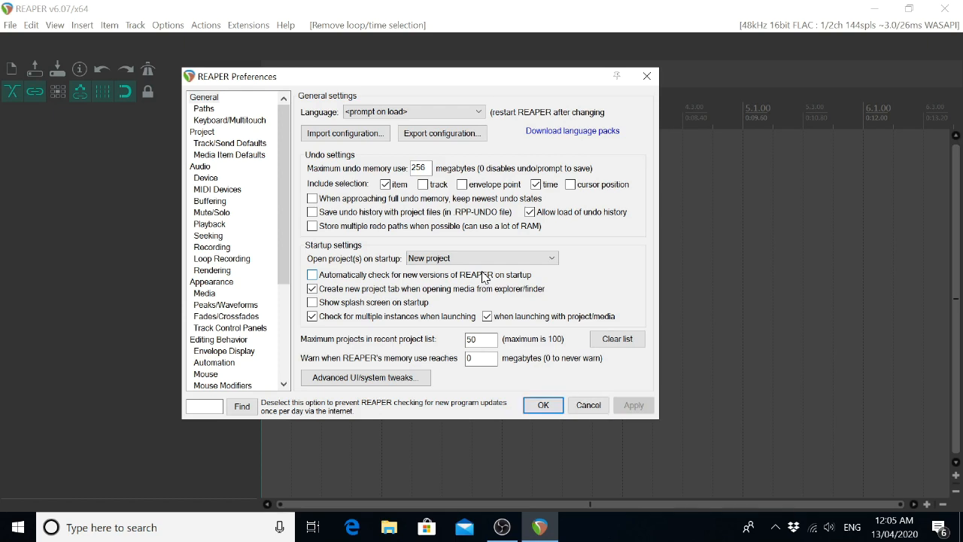
key("Tab")
key("Tab")
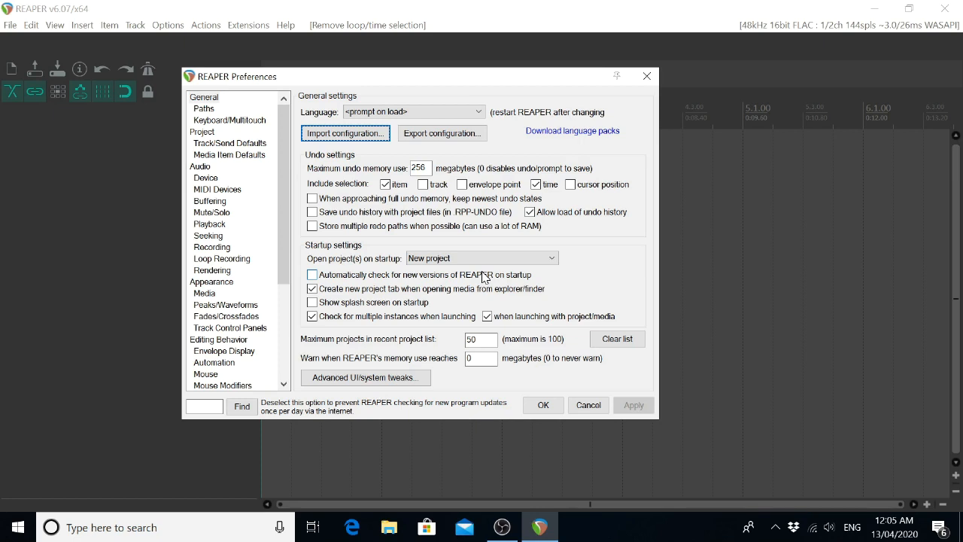
key("Tab")
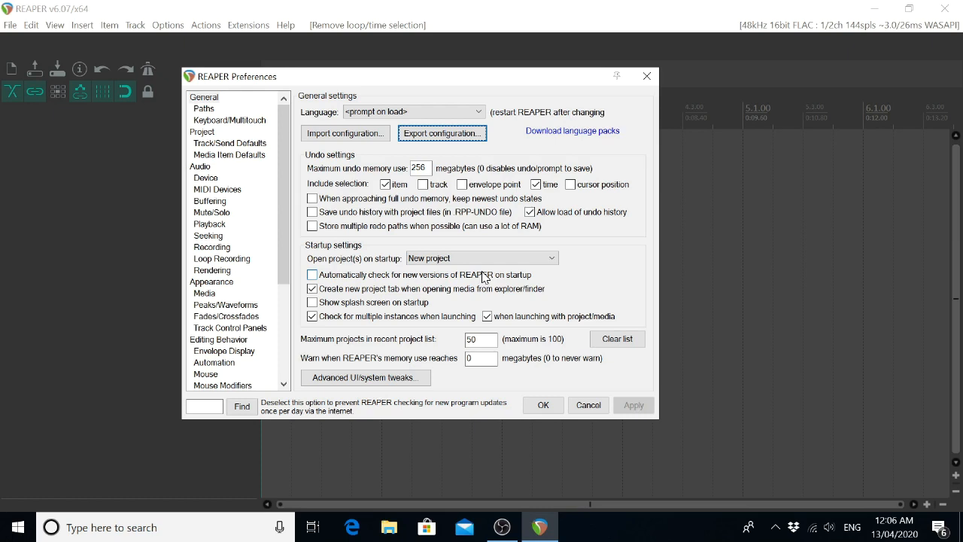
Examine the undo settings one by one, from maximum undo memory use through to storing multiple redo paths.
key("Tab")
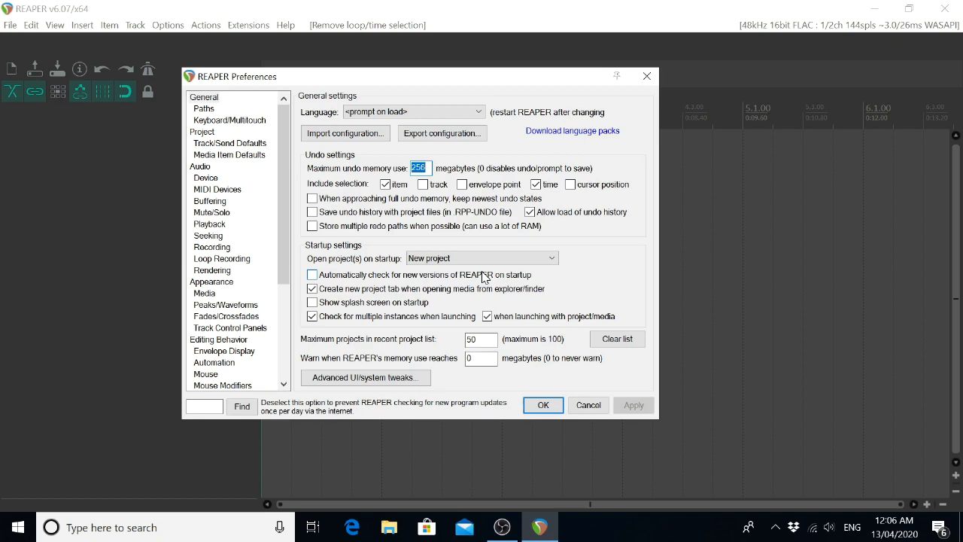
key("Tab")
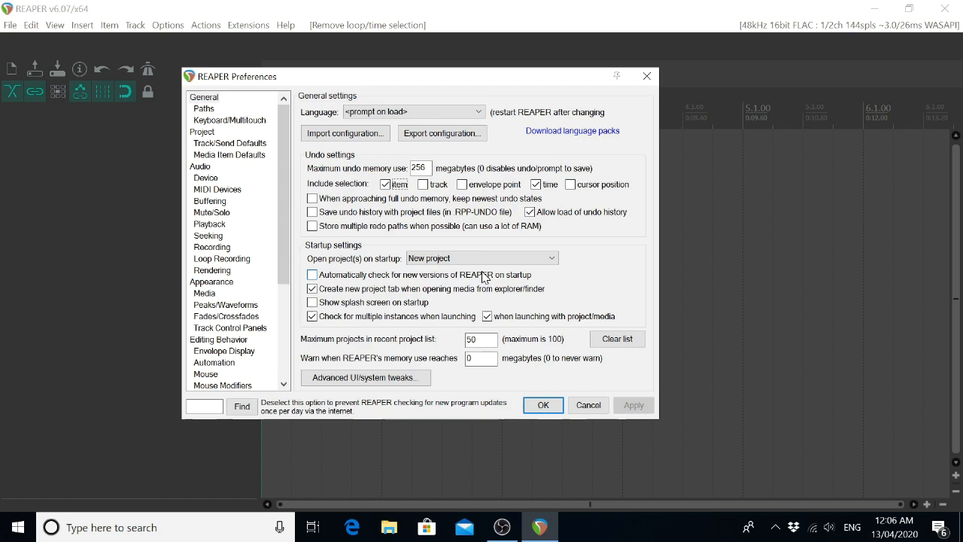
key("Tab")
key("Tab")
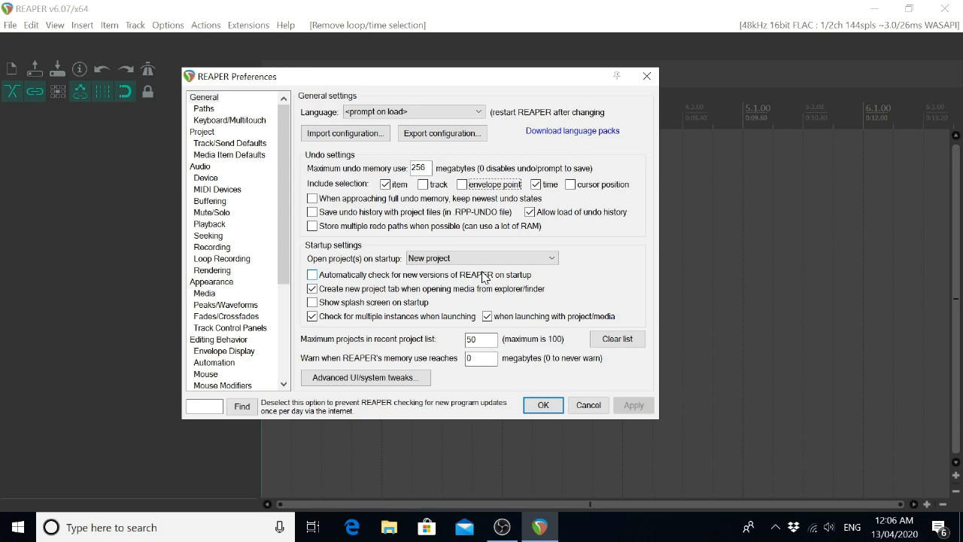
key("Tab")
key("Tab")
key("Tab")
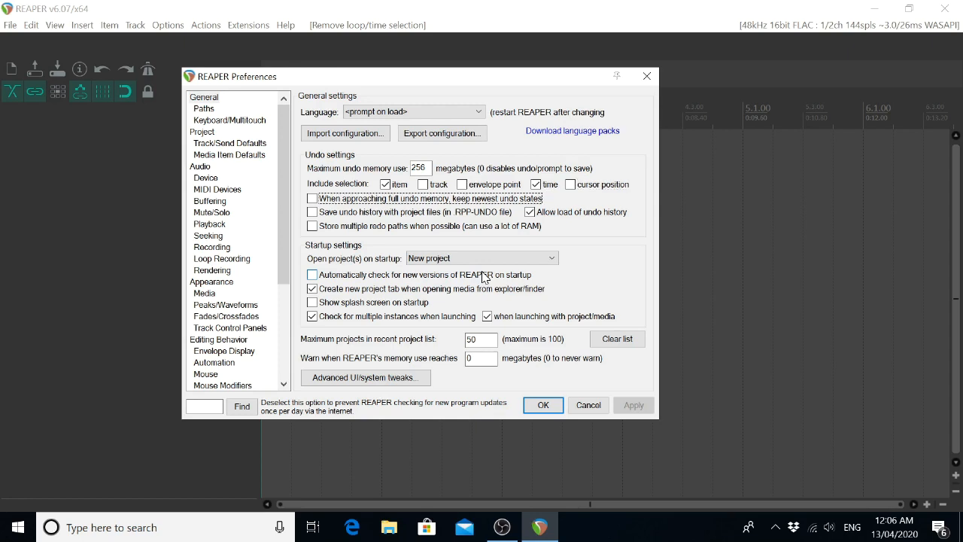
key("Tab")
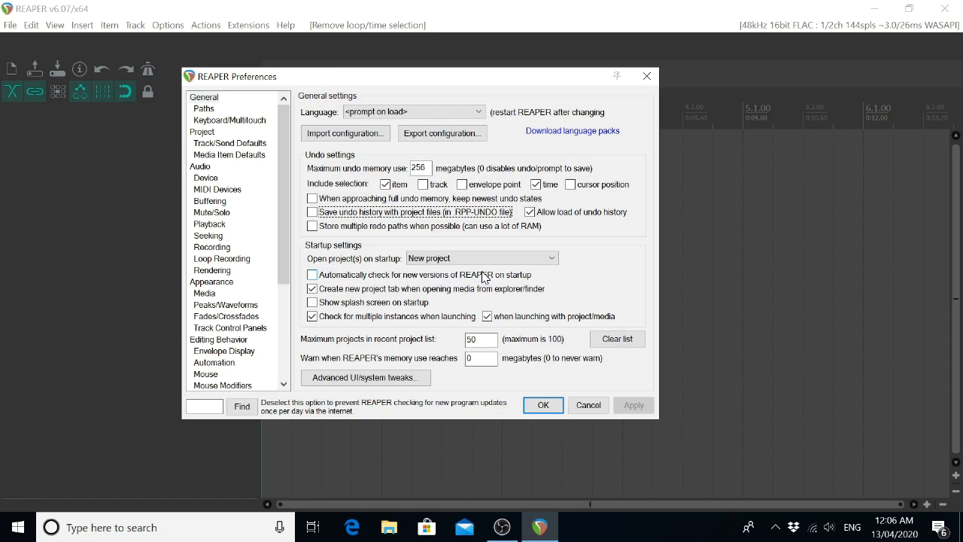
key("Tab")
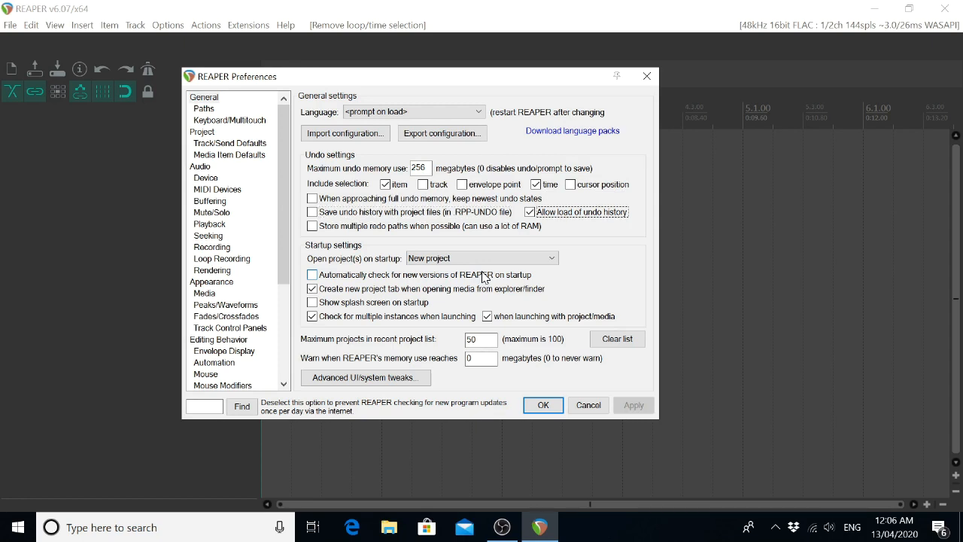
key("Tab")
key("Tab")
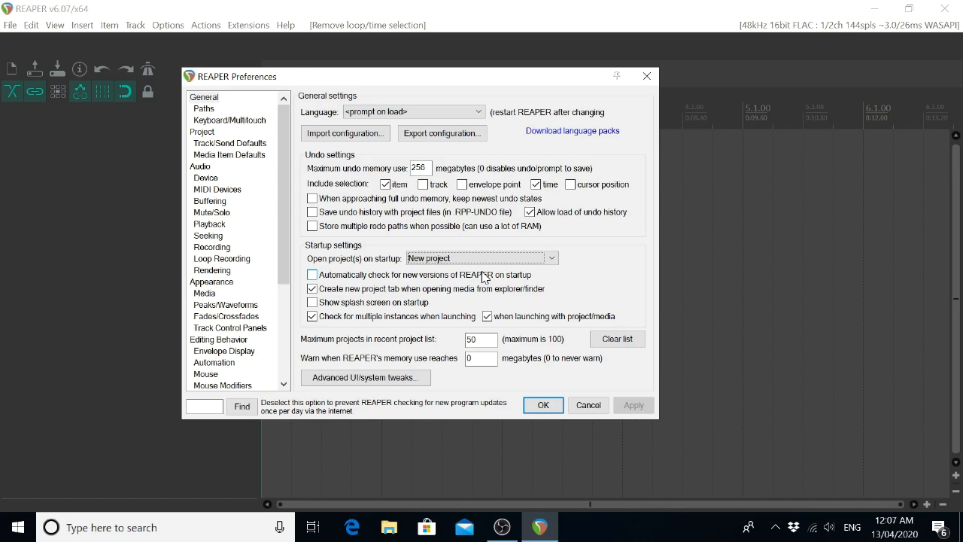
Try Last active project as the project opened on startup, and set the option back to New project.
key("Up")
key("Up")
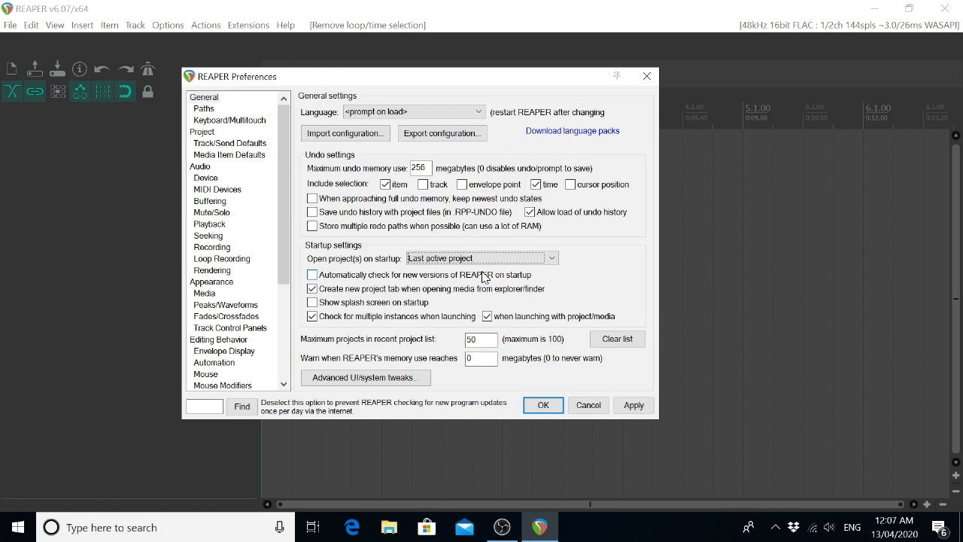
key("Down")
key("Down")
Examine the remaining startup settings, from the automatic version check to the checks for multiple instances when launching.
key("Tab")
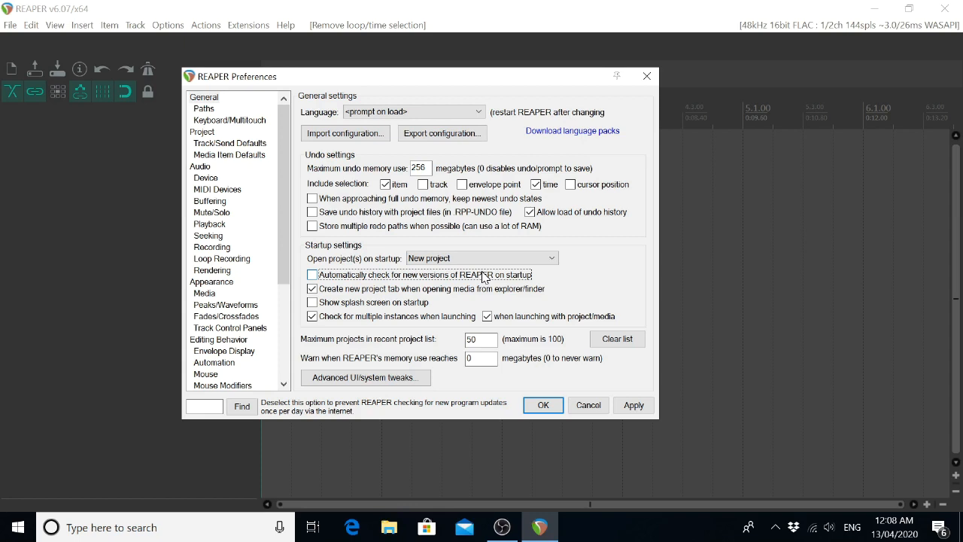
key("Tab")
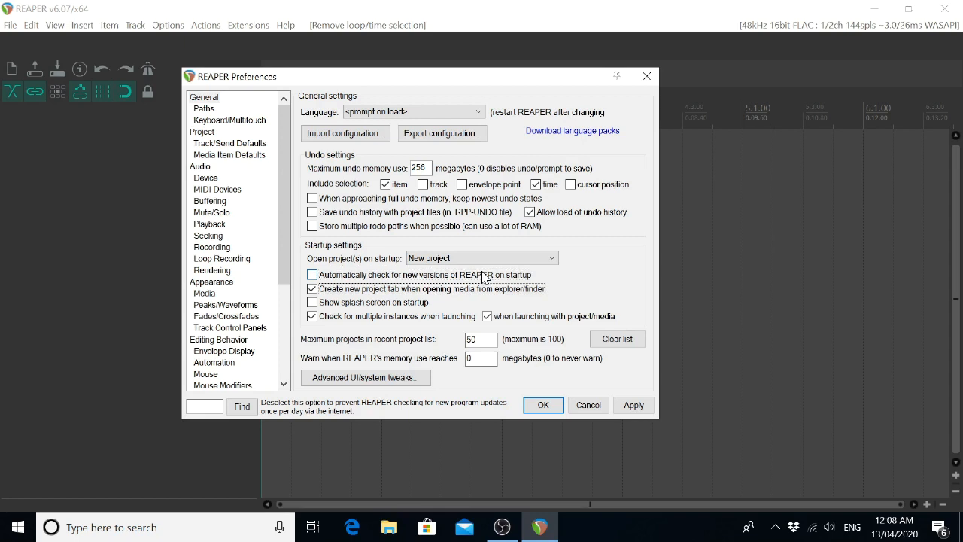
key("Tab")
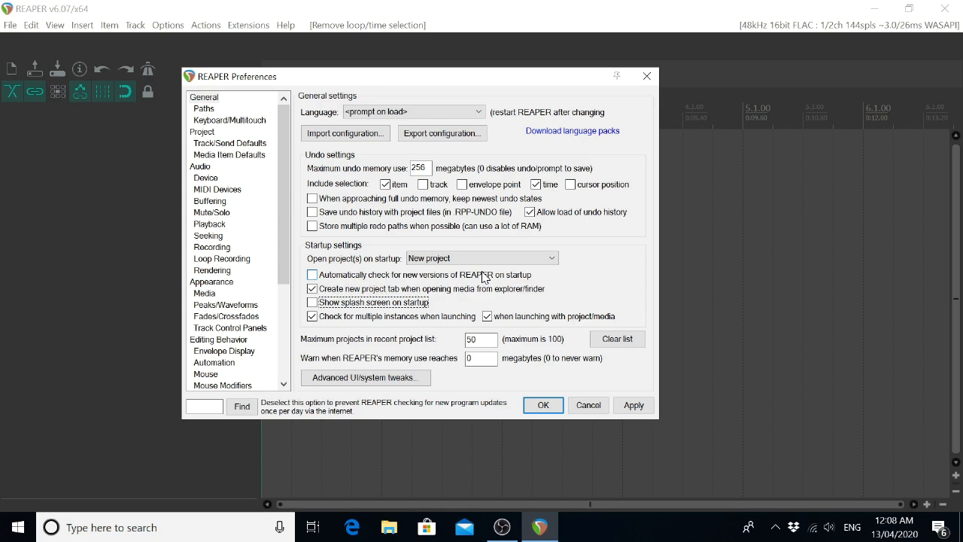
key("Tab")
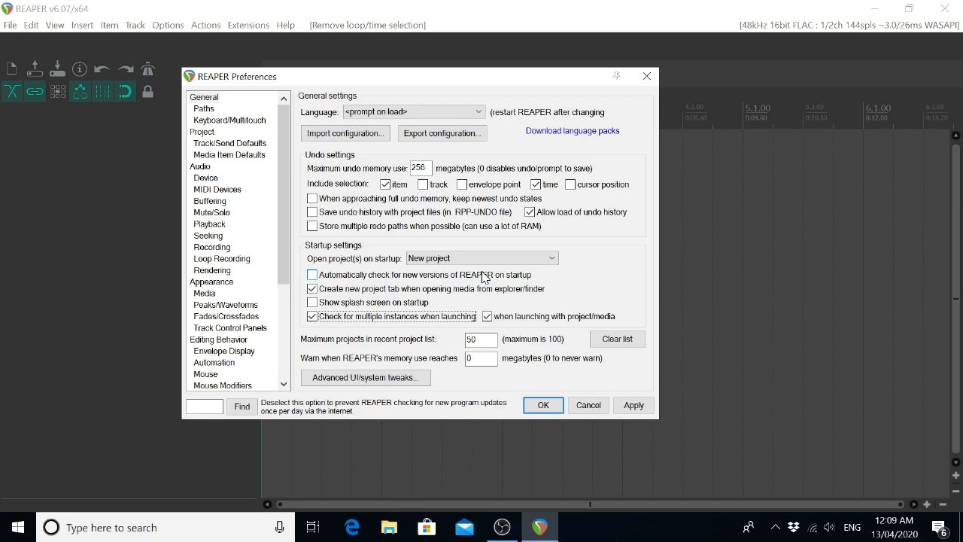
key("Tab")
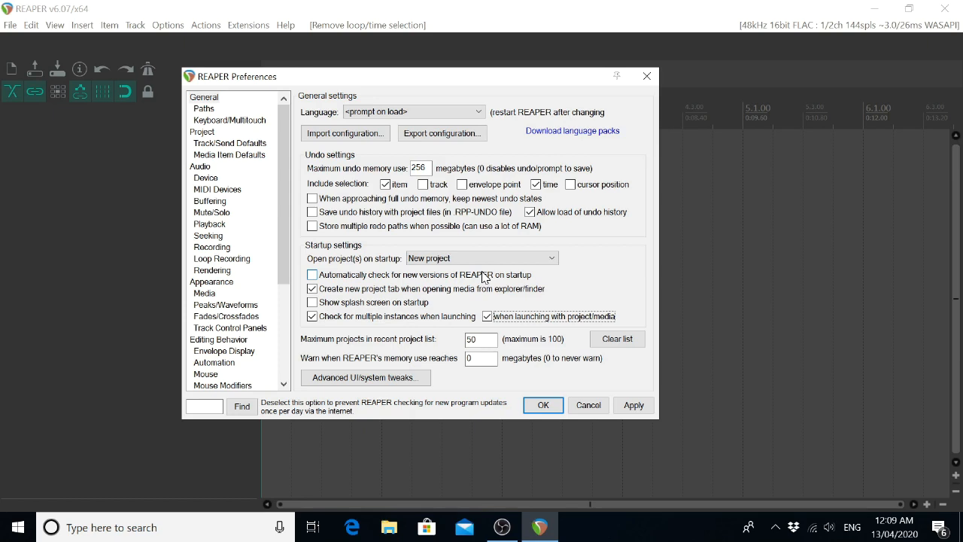
Examine the recent project list limit, the Clear list command, the memory warning and the Advanced UI/system tweaks option.
key("Tab")
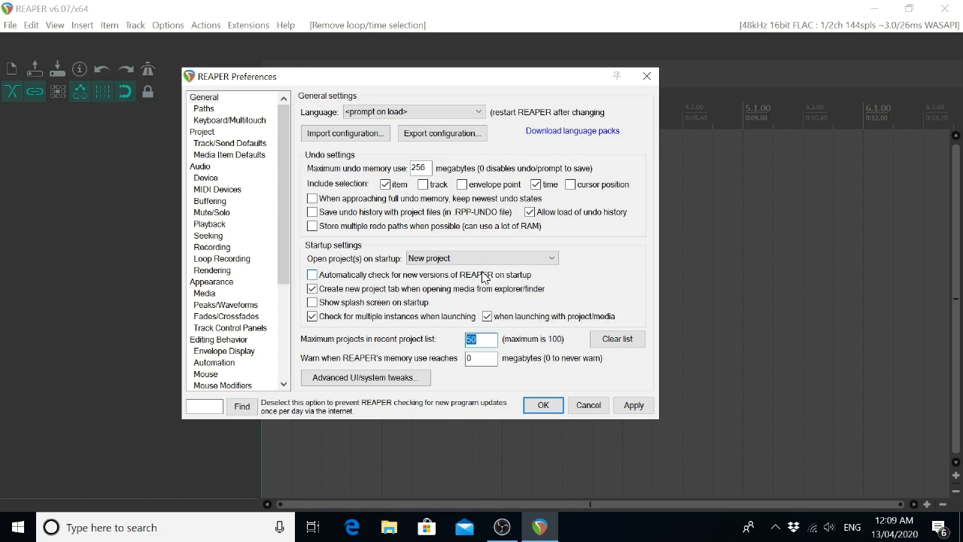
key("Tab")
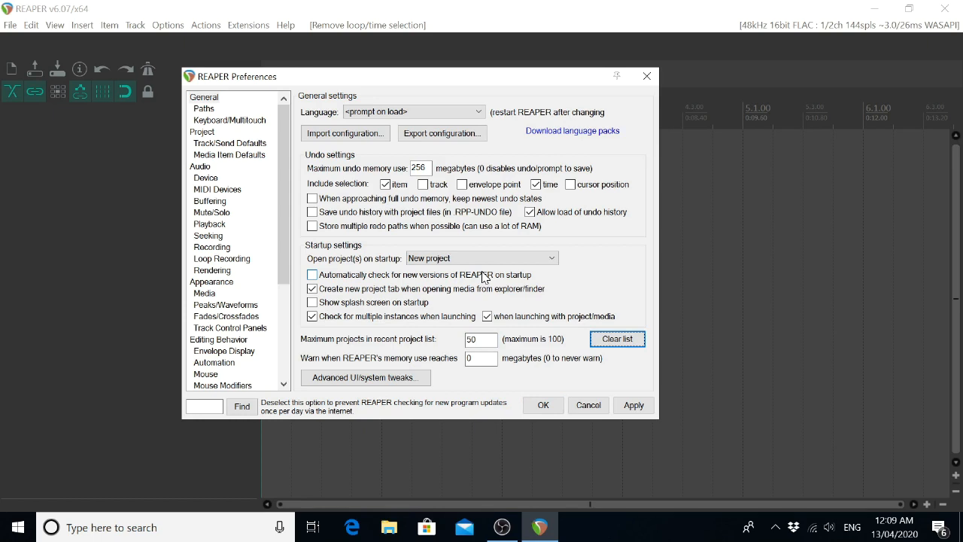
key("Tab")
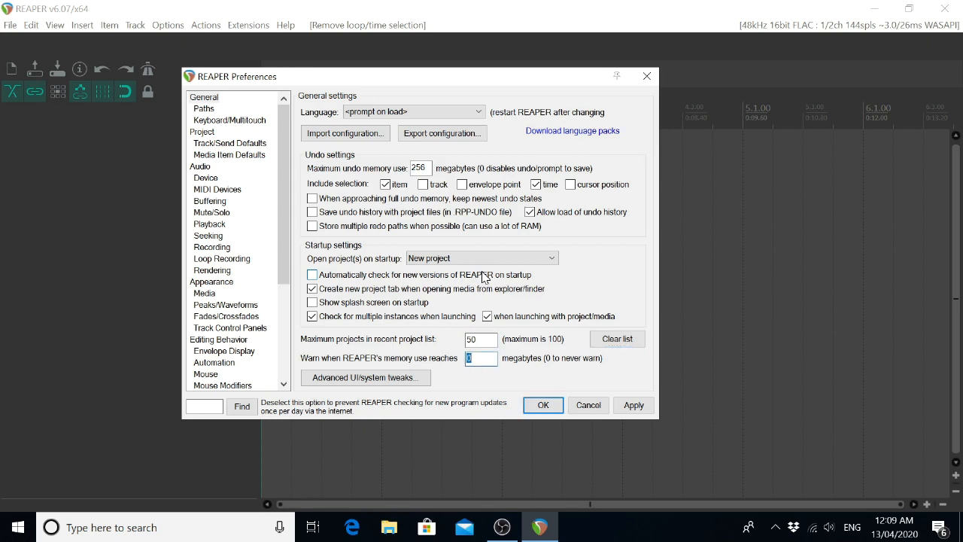
key("Tab")
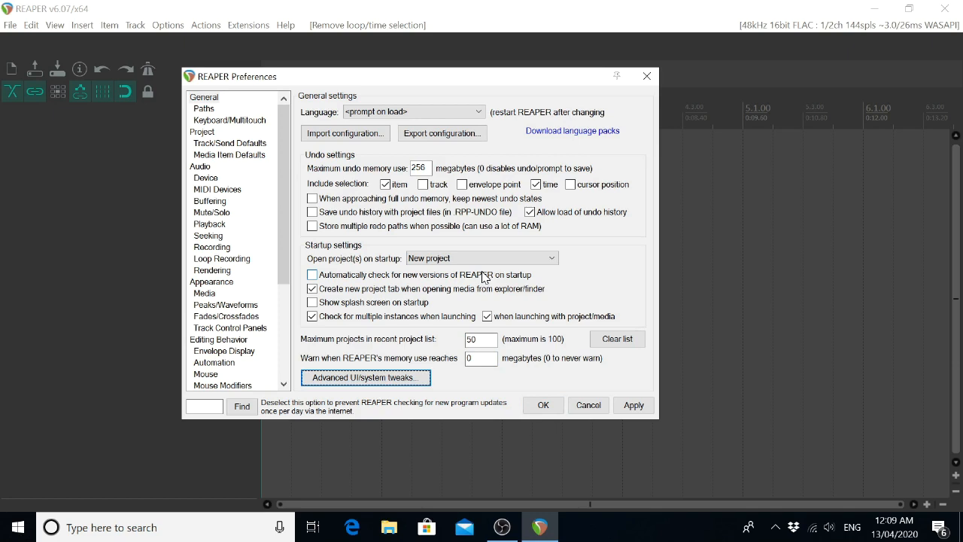
Open the Paths settings in the Preferences and go to the default path for saving new projects.
key("Tab")
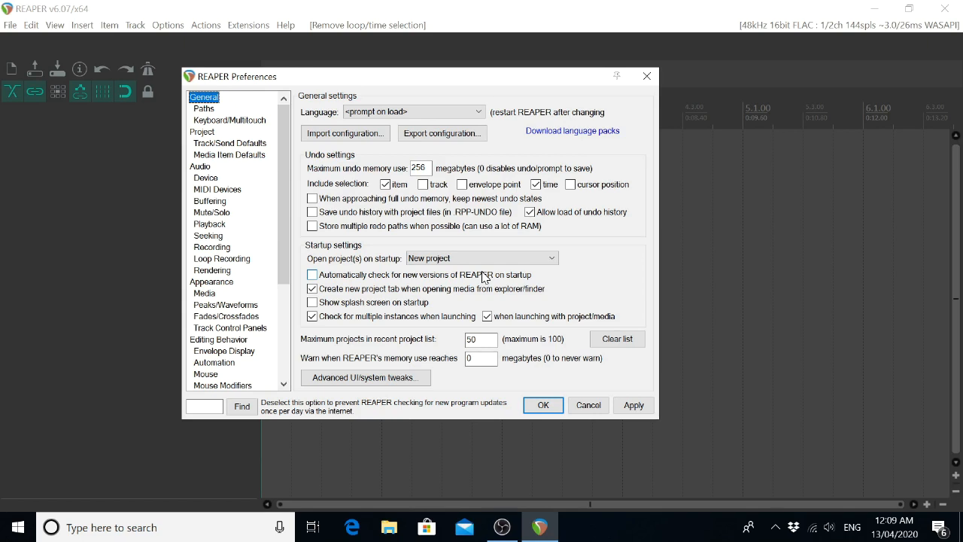
key("Down")
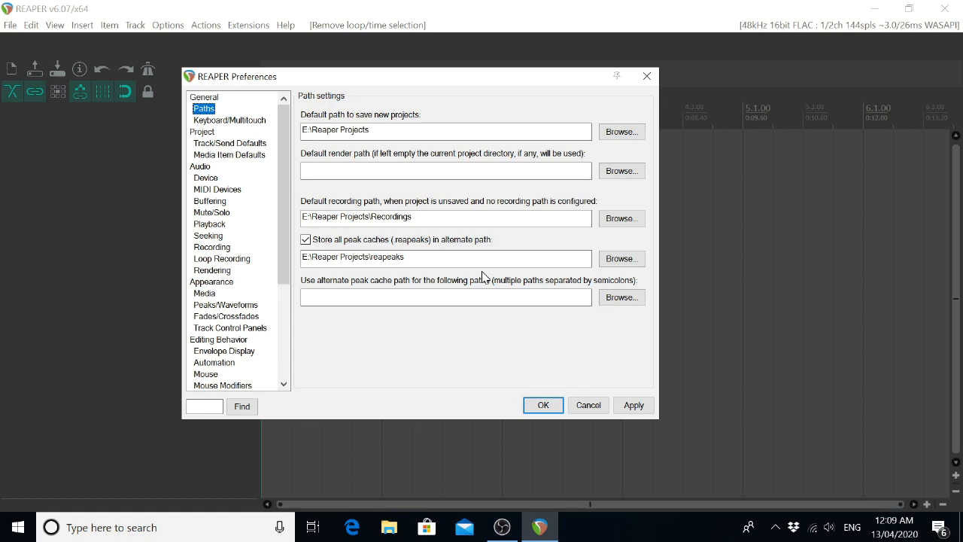
key("Tab")
key("Tab")
key("Tab")
key("Tab")
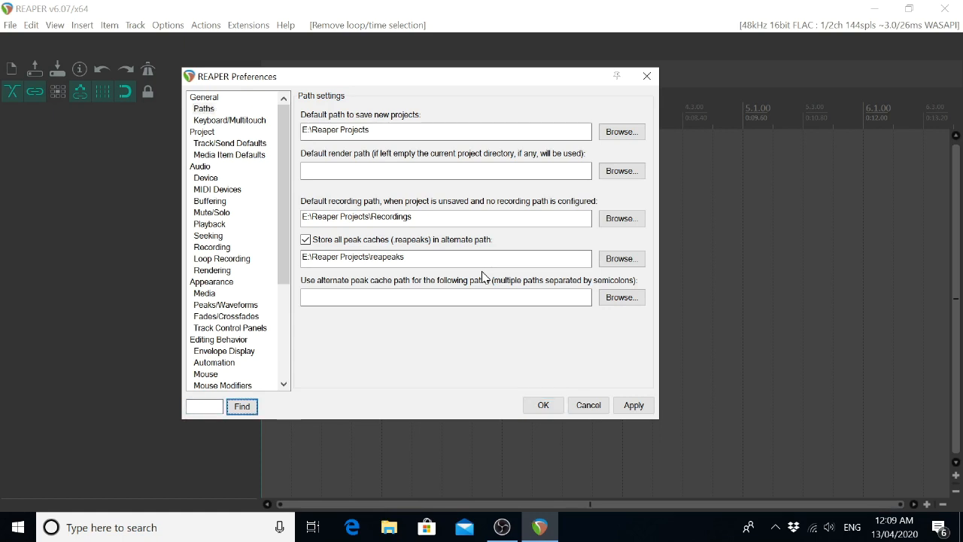
key("Tab")
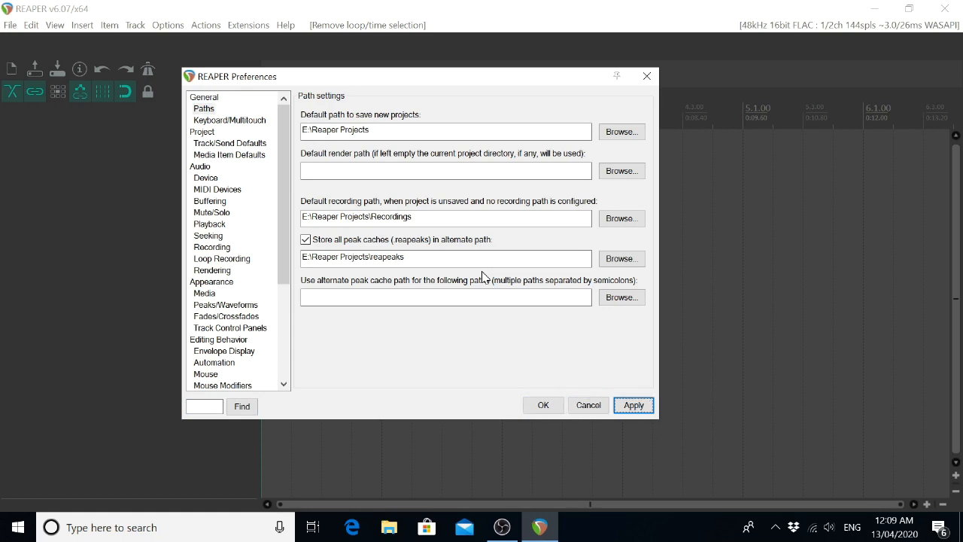
key("Tab")
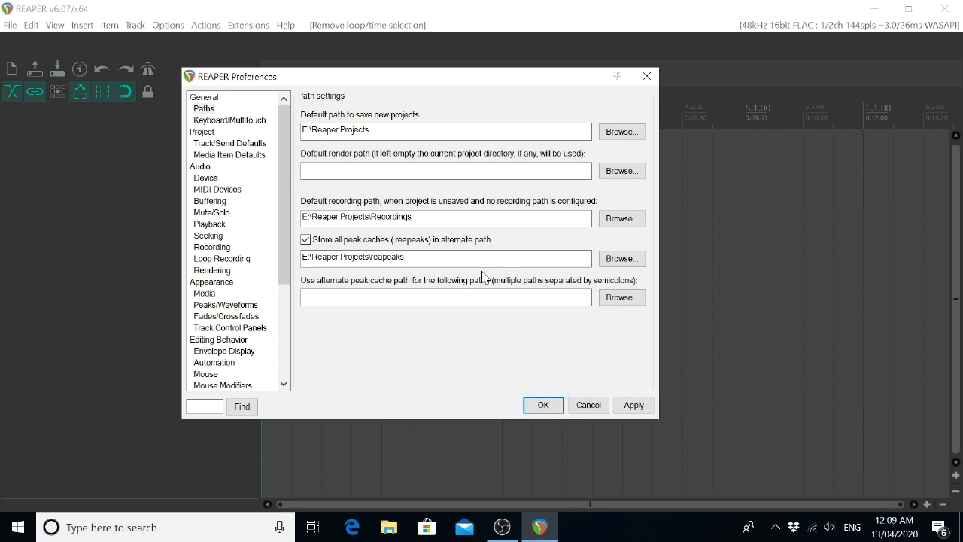
key("Tab")
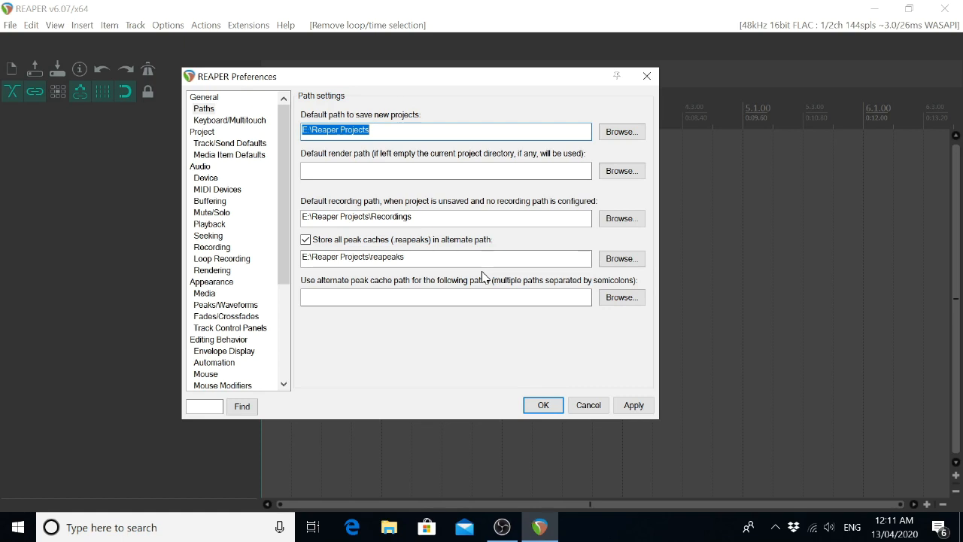
Examine the default path for saving new projects and go to its folder selection.
left_click(482, 272)
left_click(482, 271)
key("Left")
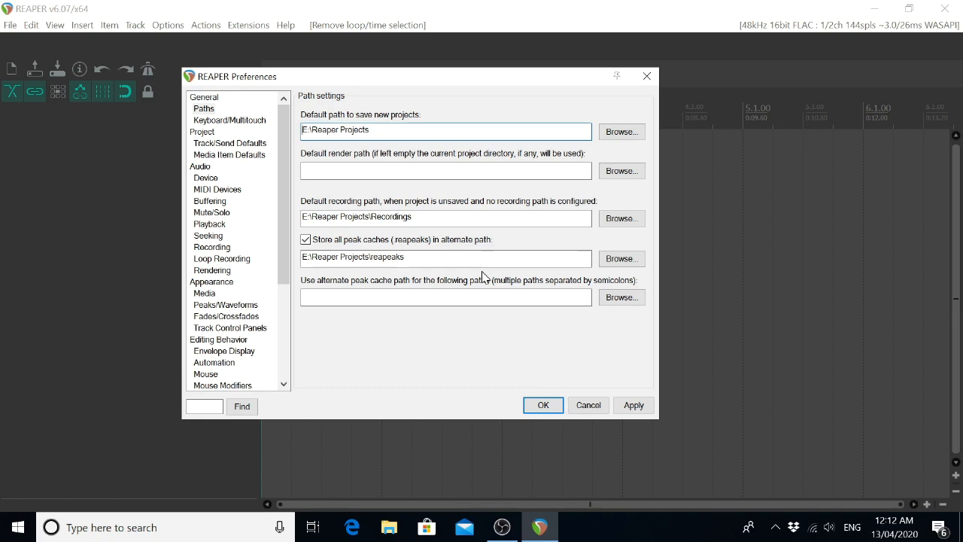
key("Right")
key("Right")
key("Tab")
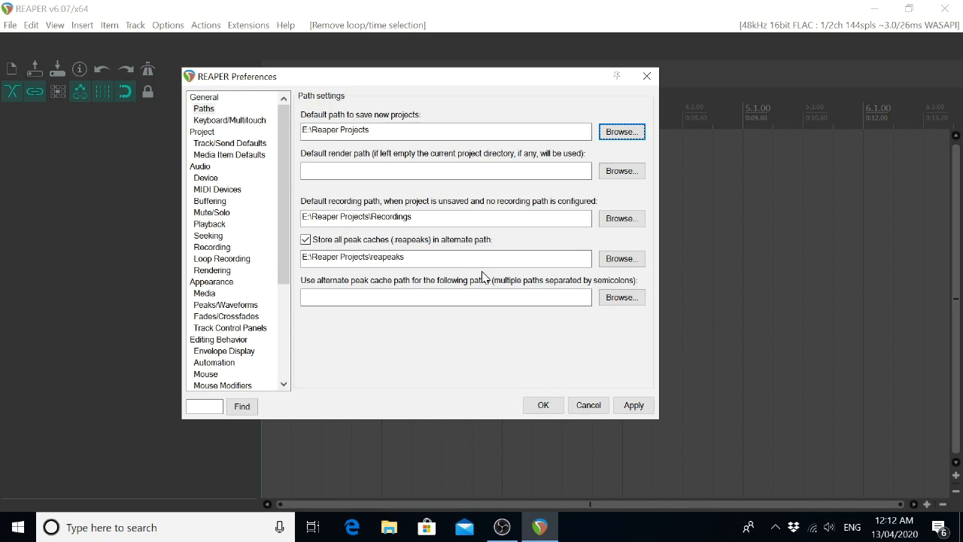
Choose the Reaper Projects folder on the Audio (E:) drive as the default path for saving new projects.
key("Return")
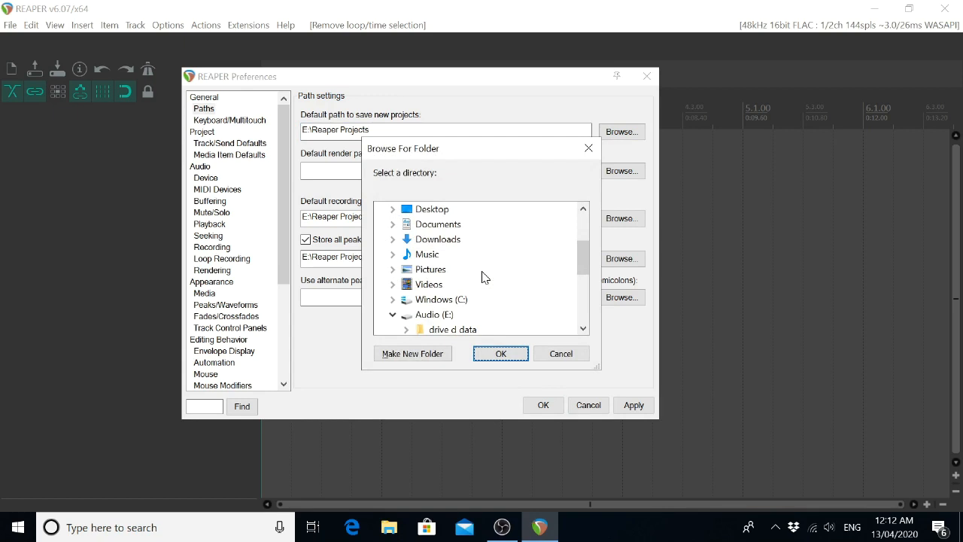
key("Tab")
key("Tab")
key("Home")
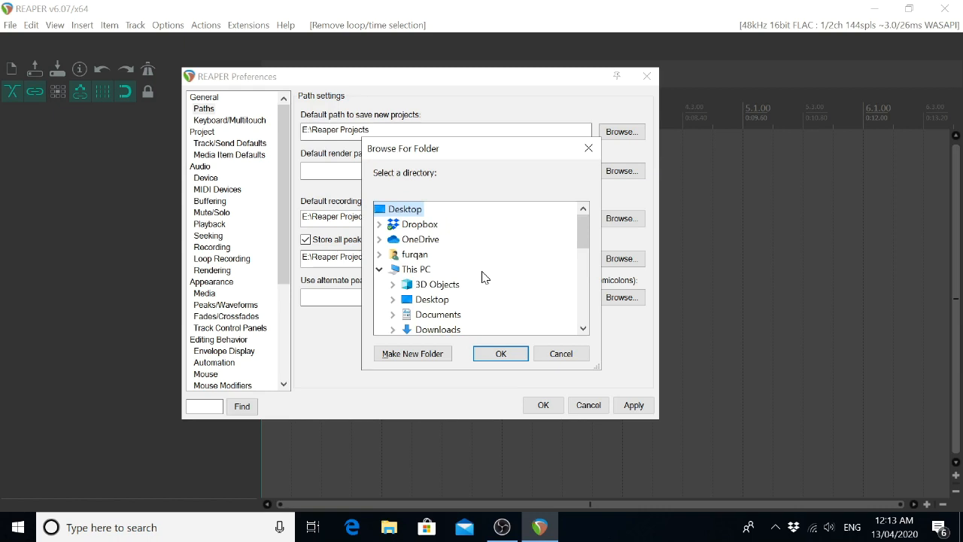
key("Down")
key("Down")
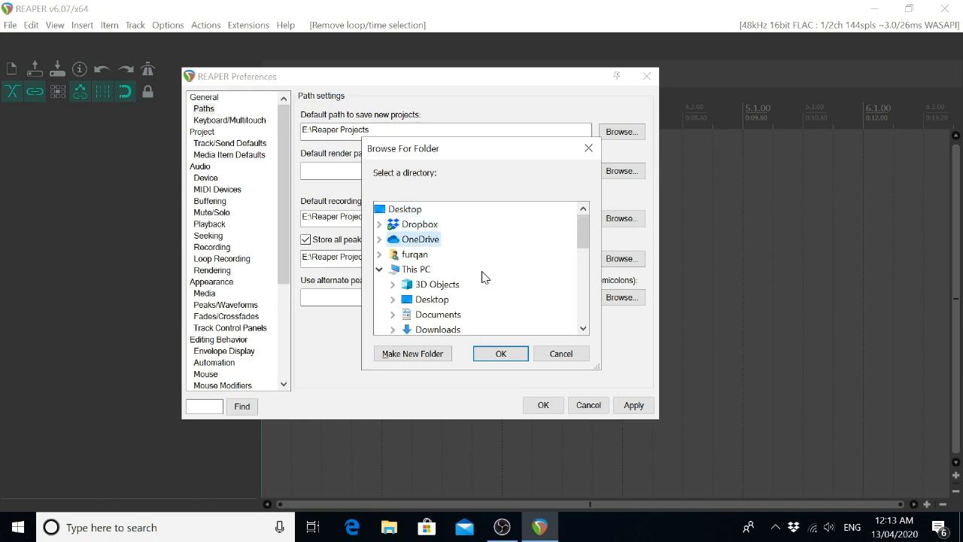
key("Down")
key("Down")
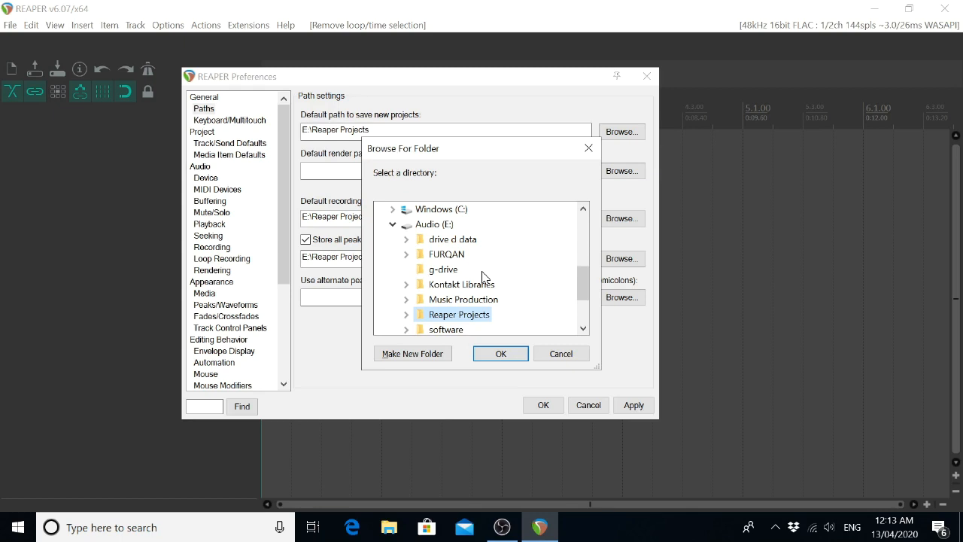
key("Tab")
key("Tab")
key("Return")
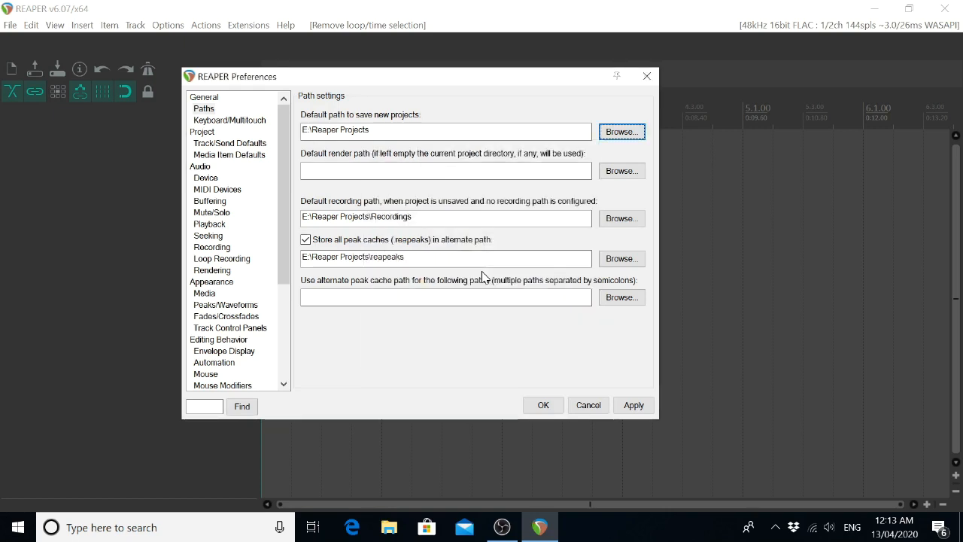
Examine the default render path and the default recording path used for unsaved projects.
key("shift+Tab")
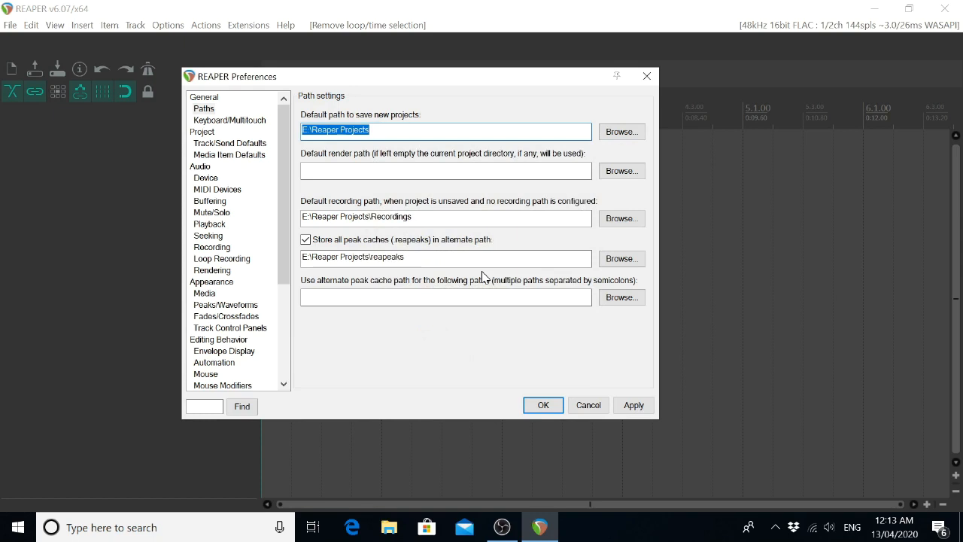
key("Tab")
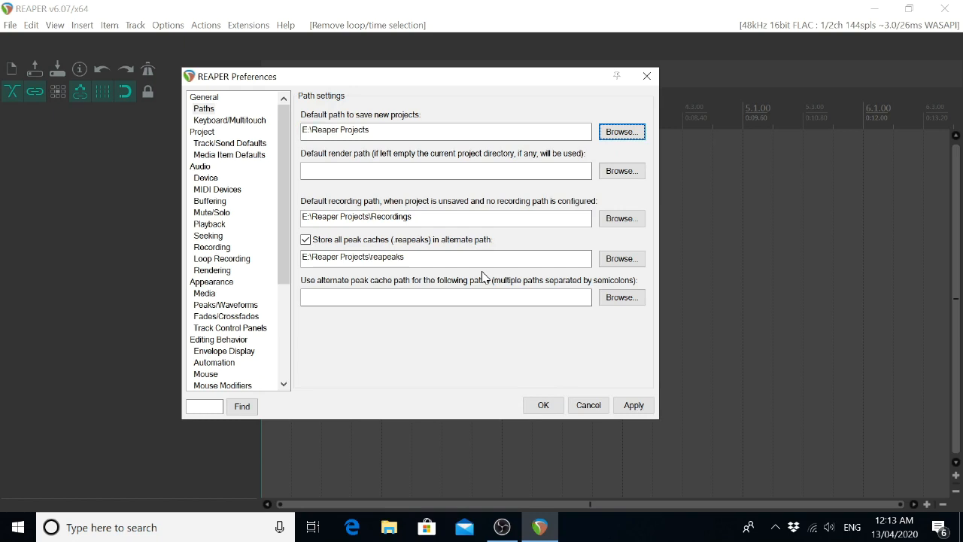
key("Tab")
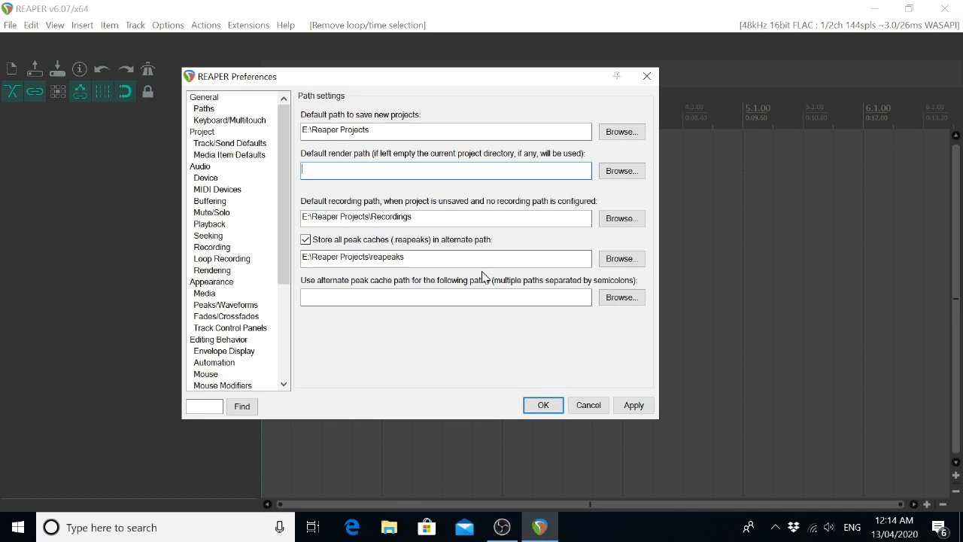
key("Tab")
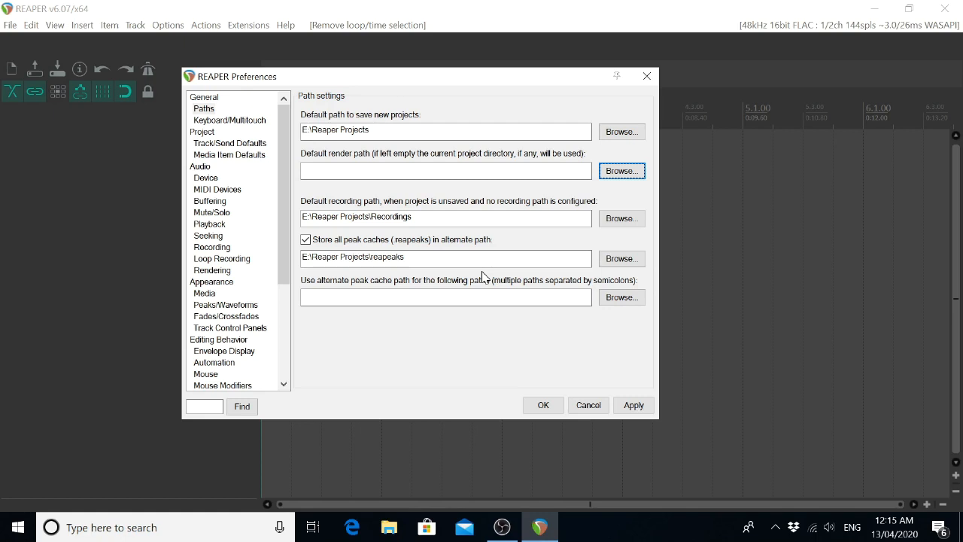
key("Tab")
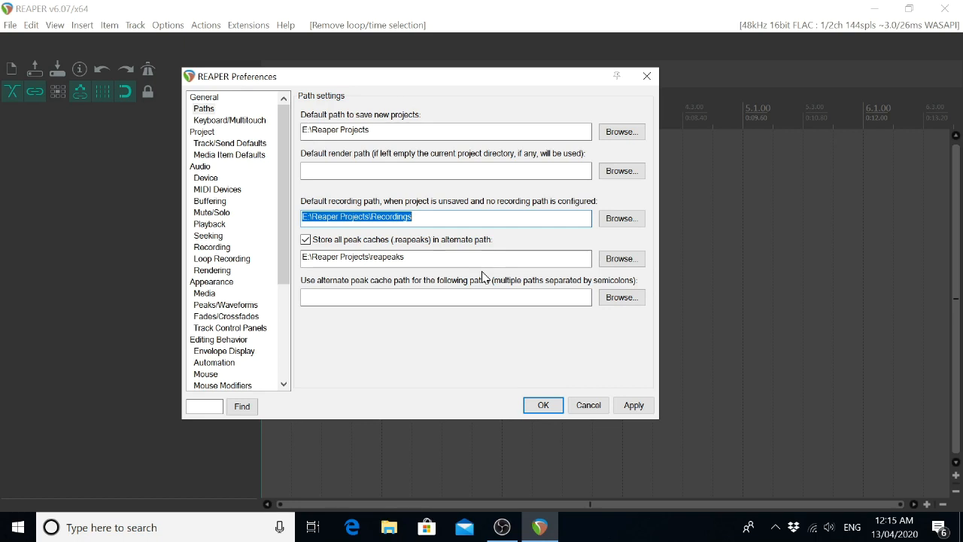
key("Left")
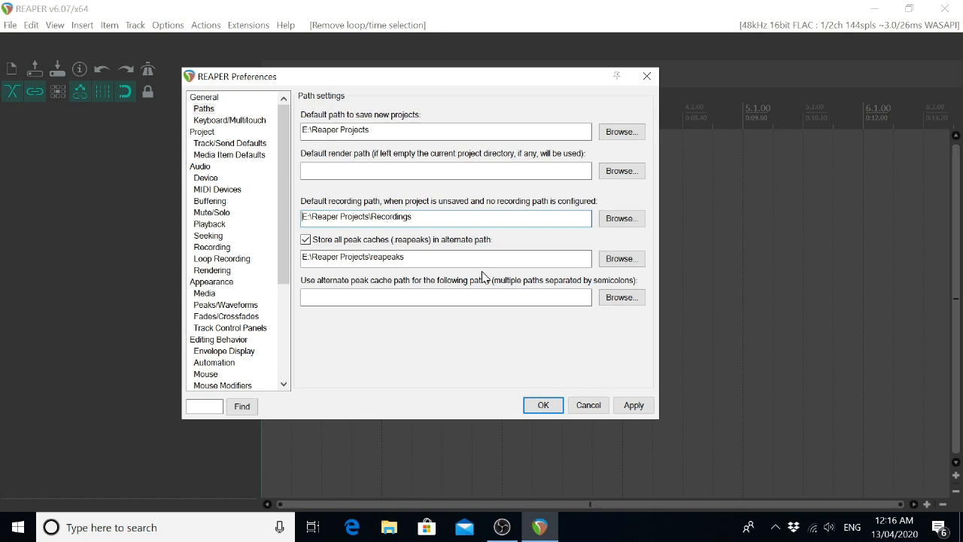
key("Tab")
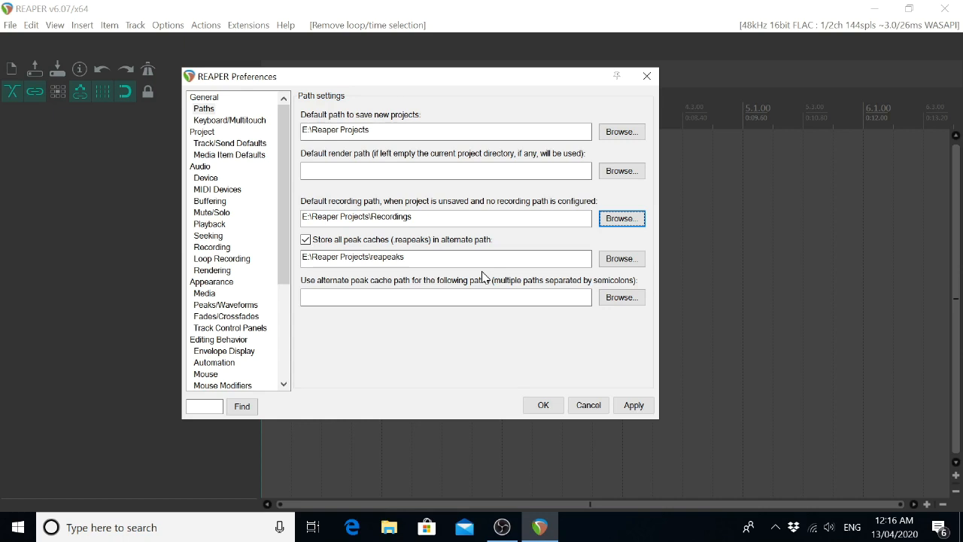
Examine the option to store all peak caches in an alternate path, its folder, and the list of paths that use it.
key("Tab")
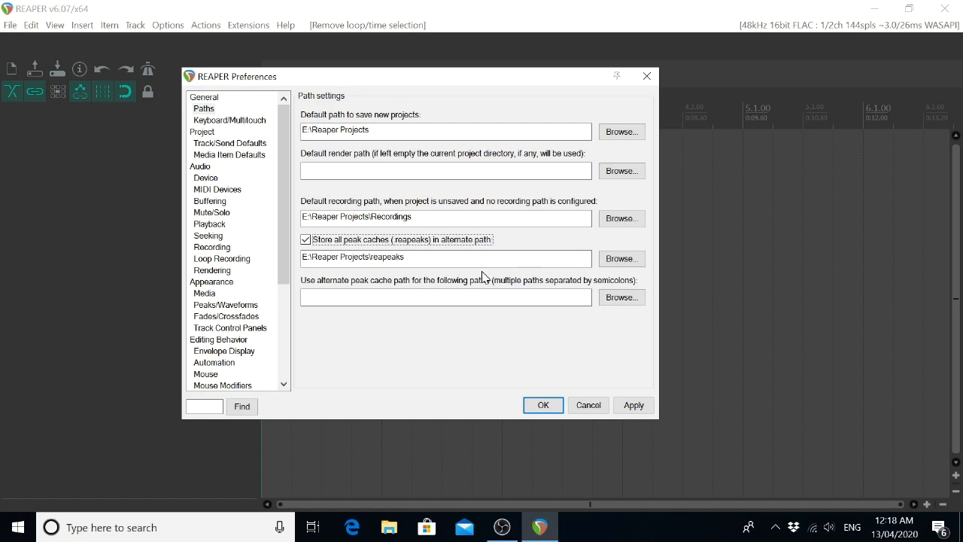
key("space")
key("Tab")
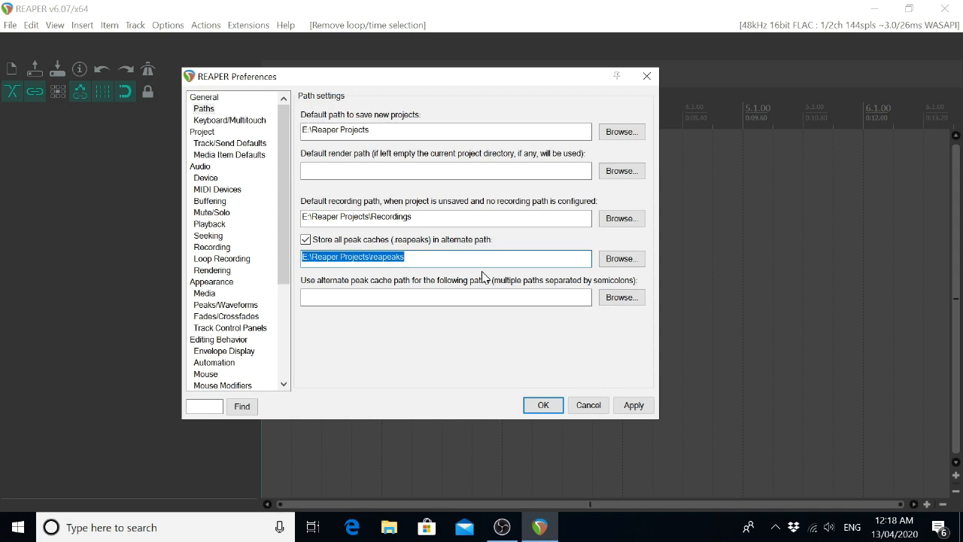
key("End")
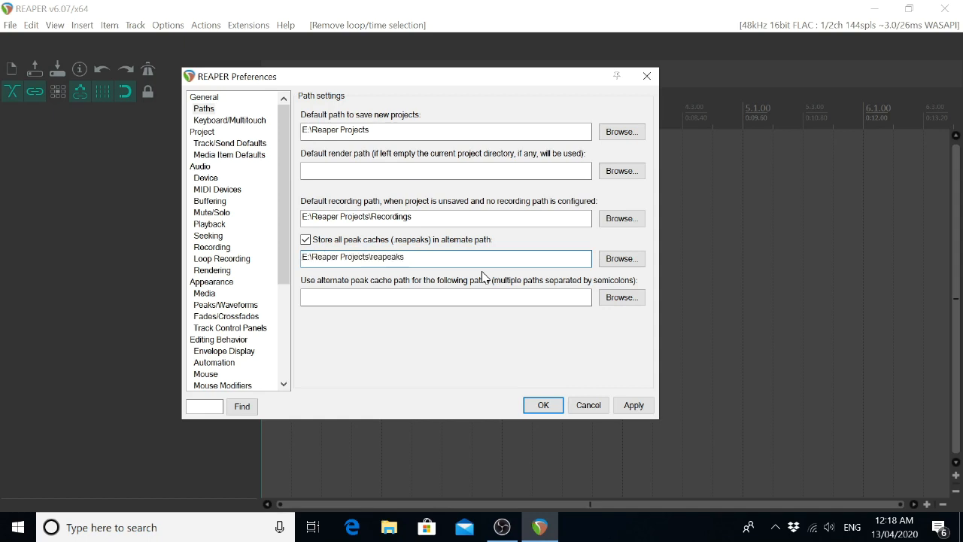
key("Right")
key("Right")
key("Right")
key("Right")
key("Tab")
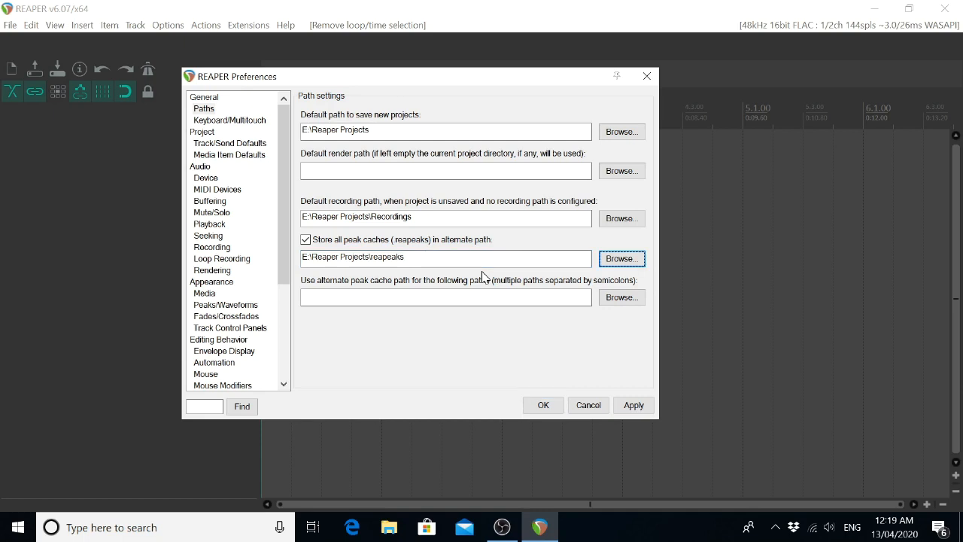
key("Tab")
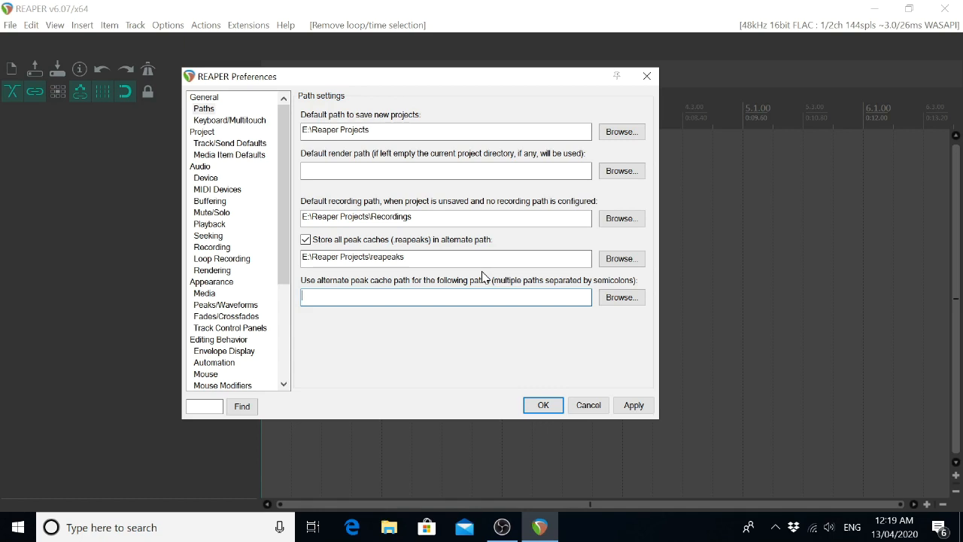
key("Tab")
key("Tab")
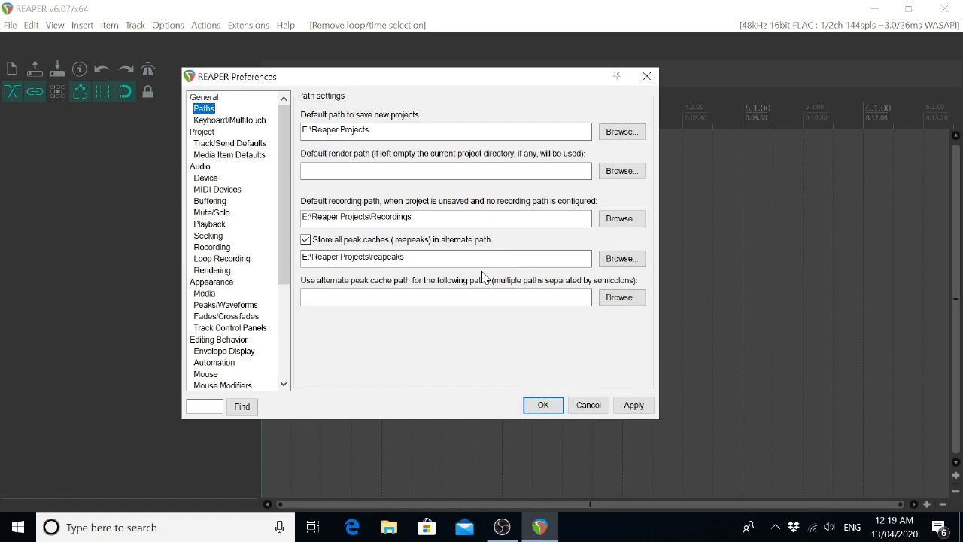
Apply the path settings while keeping the Preferences open.
key("Tab")
key("Tab")
key("Tab")
key("Tab")
key("Tab")
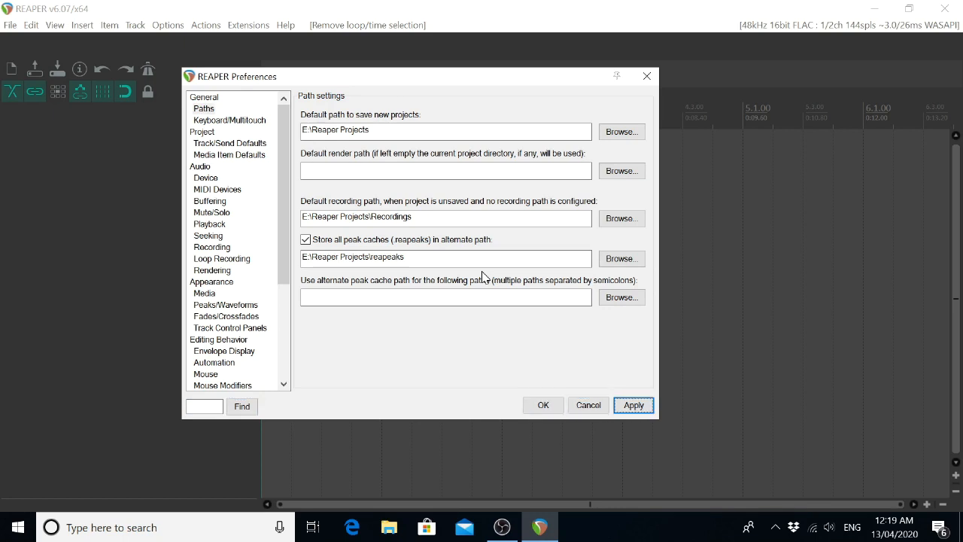
key("Return")
Open the Device settings of the Audio category in the Preferences.
key("shift+Tab")
key("shift+Tab")
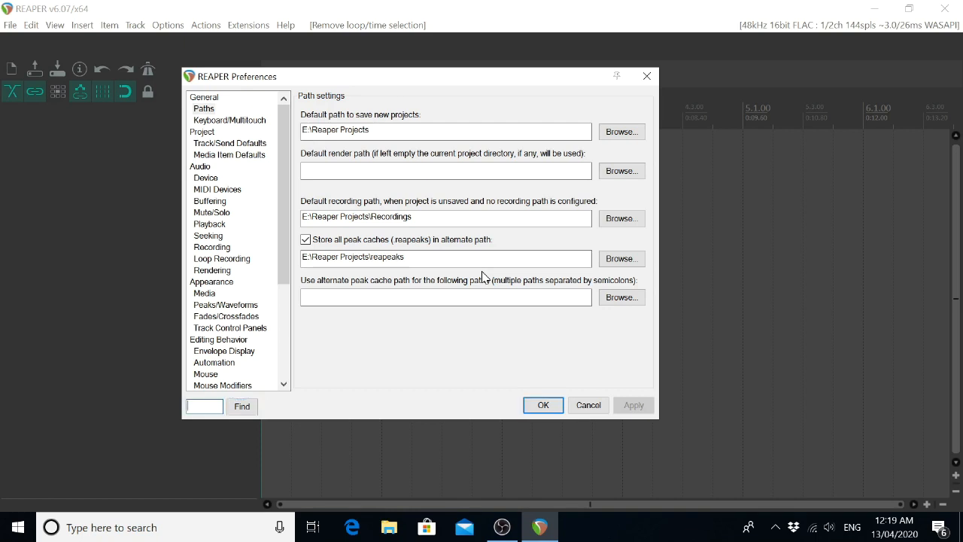
key("shift+Tab")
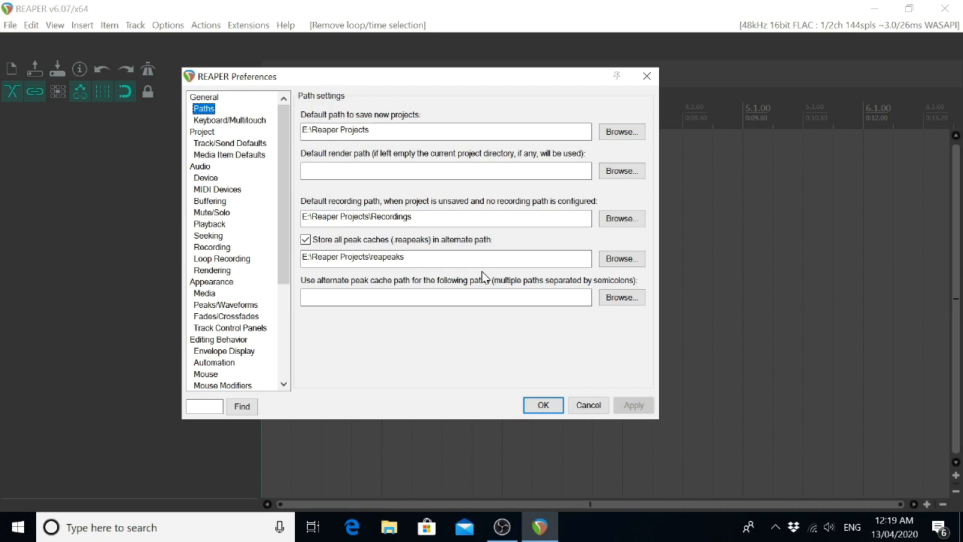
key("Down")
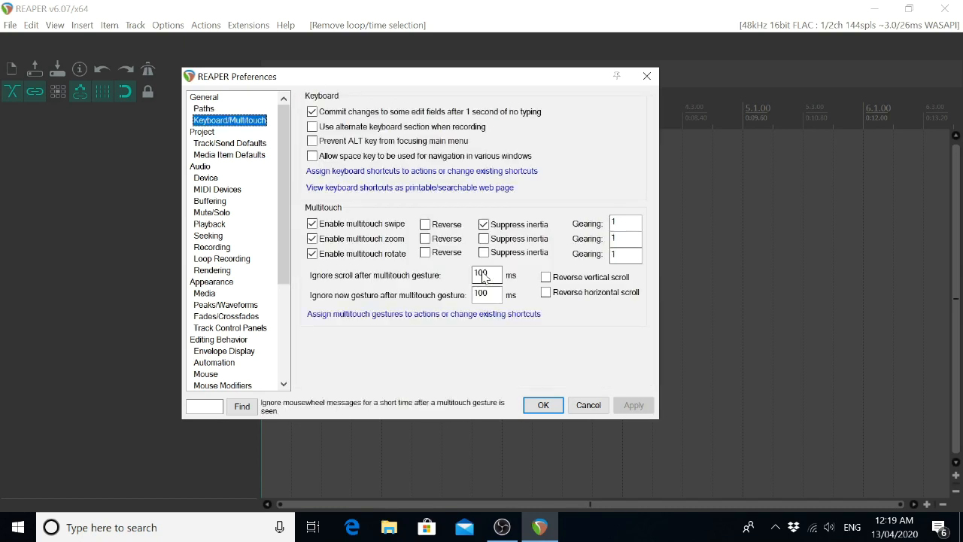
key("Down")
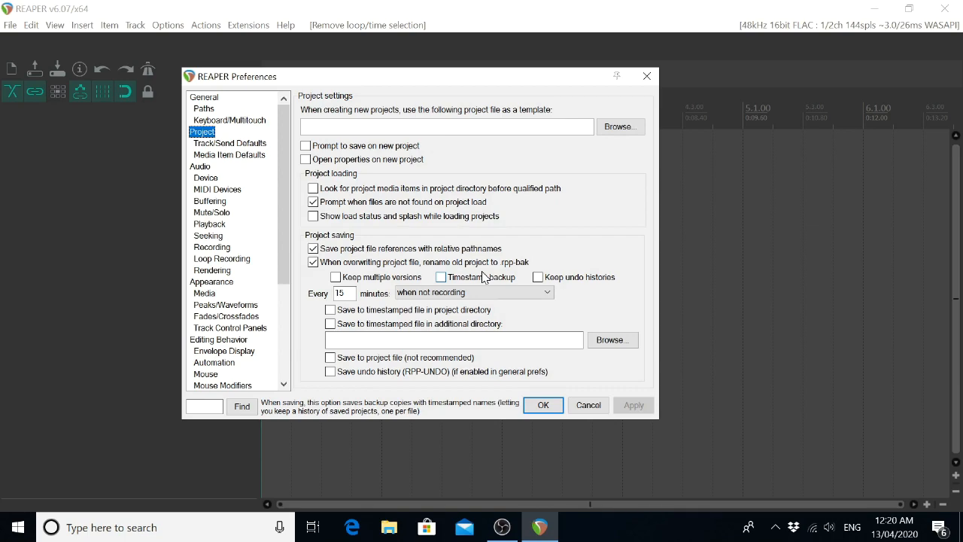
key("Down")
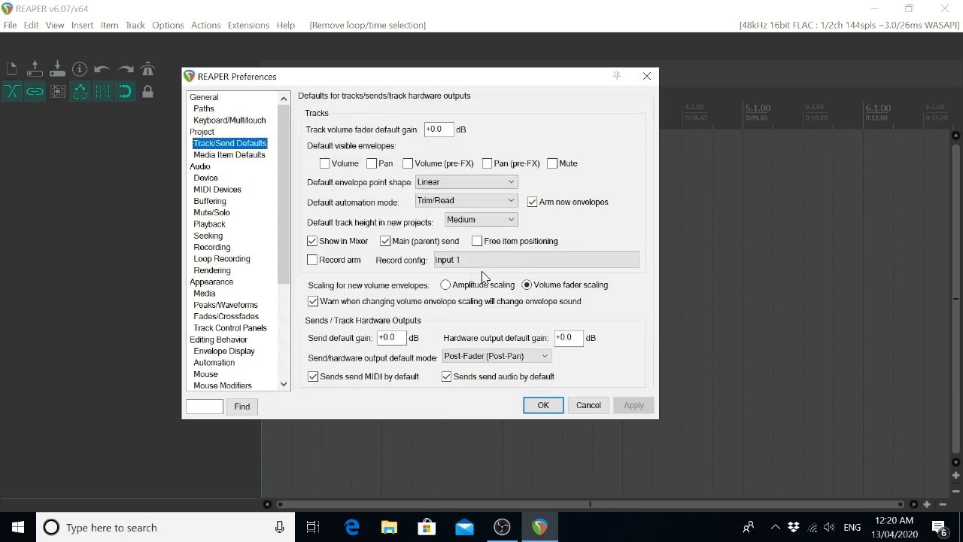
key("Down")
key("Down")
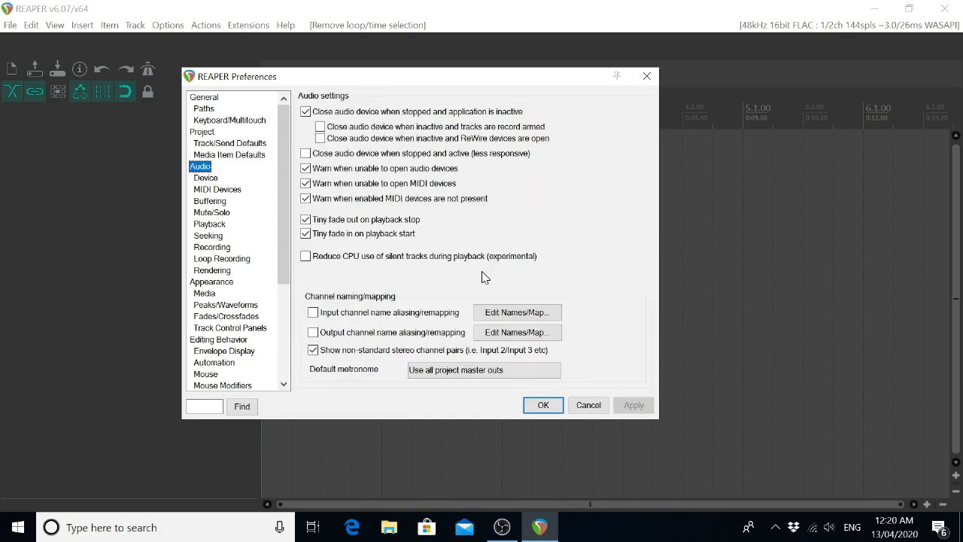
key("Down")
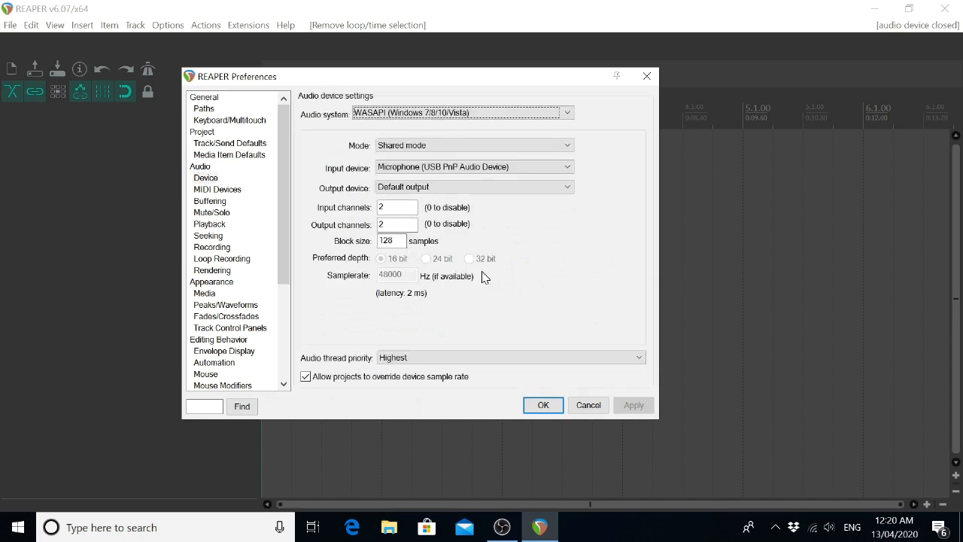
key("shift+Tab")
key("shift+Tab")
key("shift+Tab")
key("shift+Tab")
key("shift+Tab")
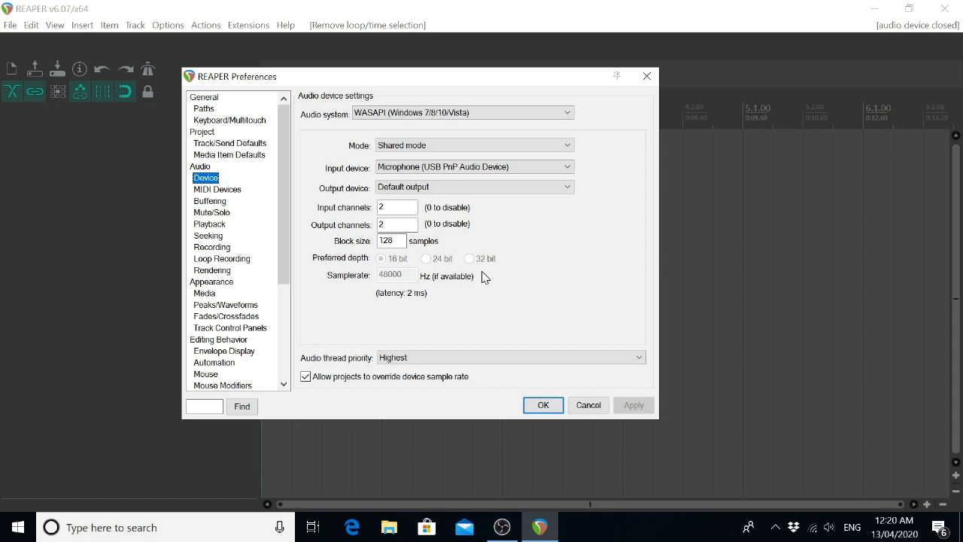
Try other audio systems, including WDM Kernel Streaming, DirectSound and ASIO, and set the audio system back to WASAPI.
key("Tab")
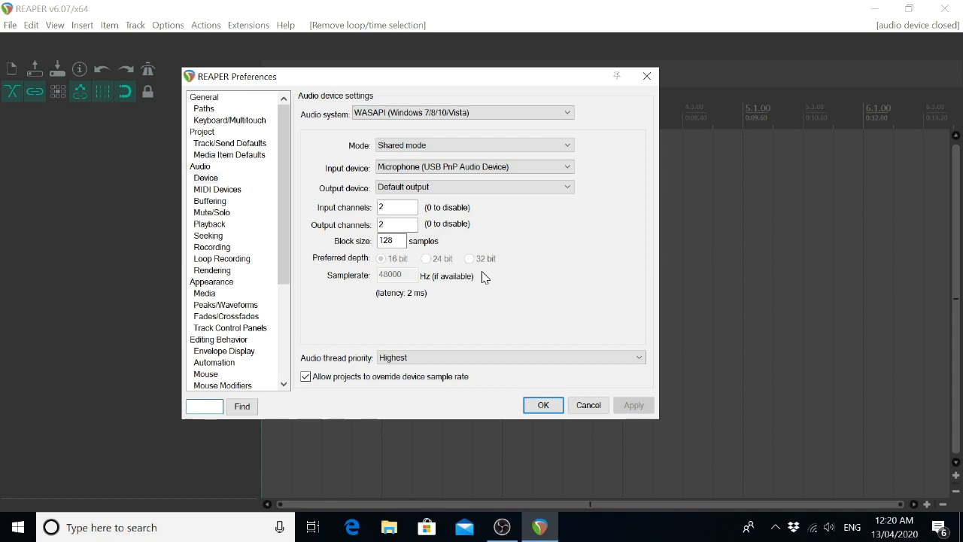
key("Tab")
key("Tab")
key("Tab")
key("Tab")
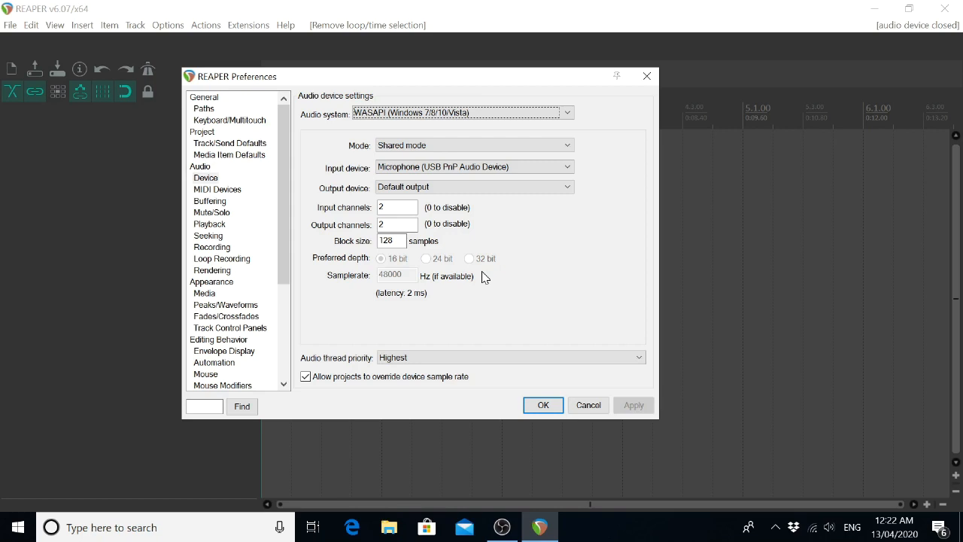
key("Up")
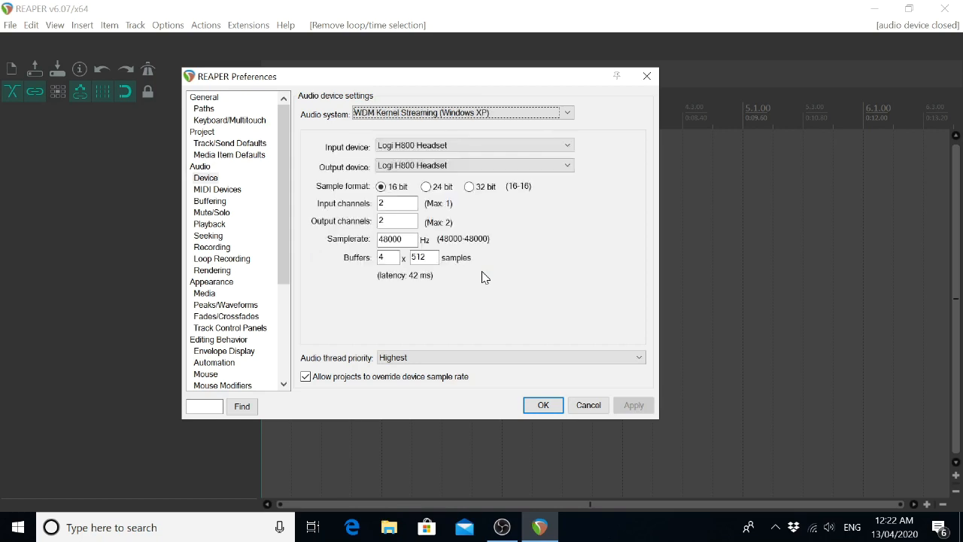
key("Up")
key("Up")
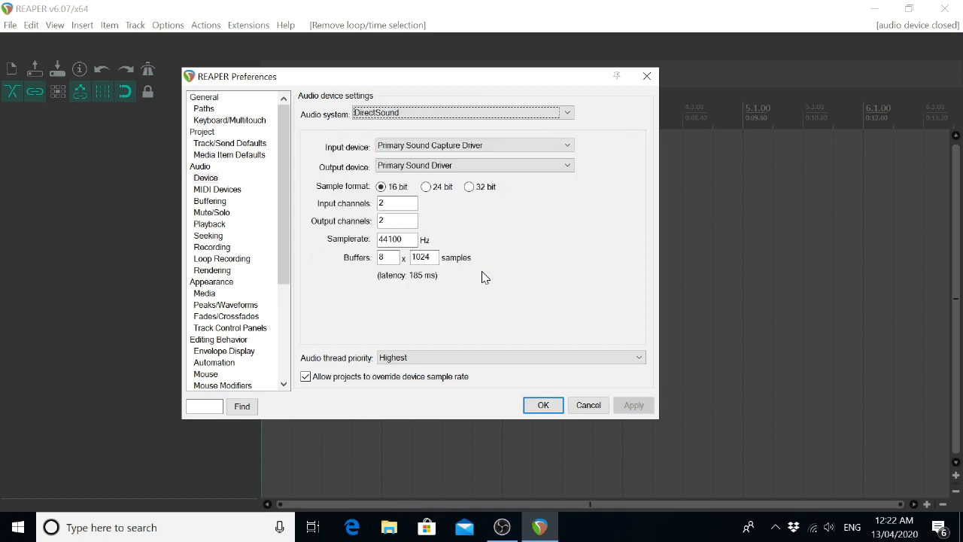
key("Up")
key("Up")
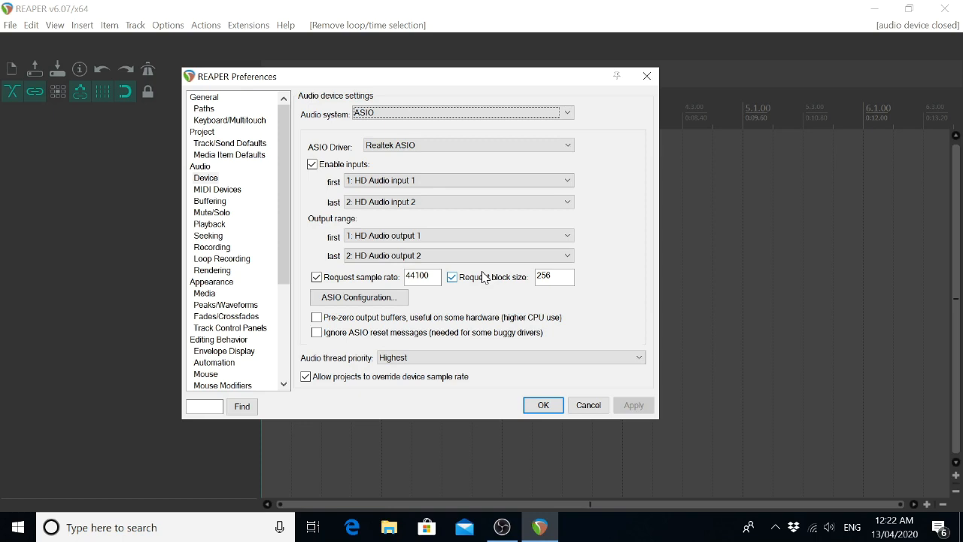
key("Down")
key("Down")
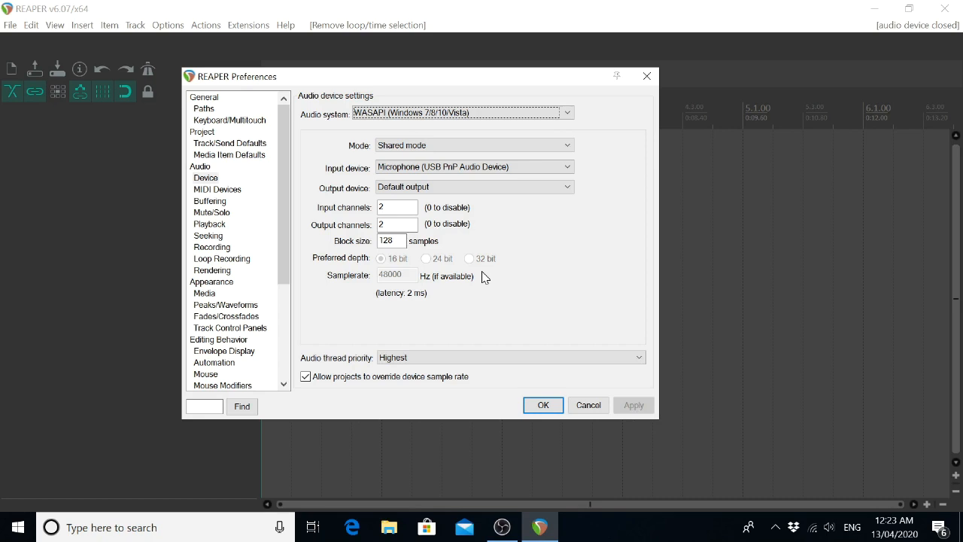
Examine the audio thread priority and the option that allows projects to override the device sample rate.
key("Tab")
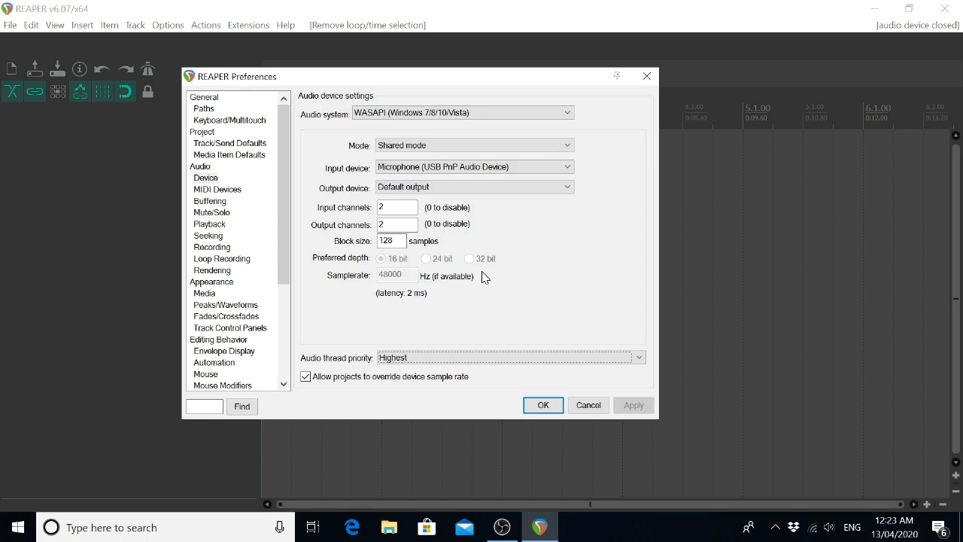
key("Tab")
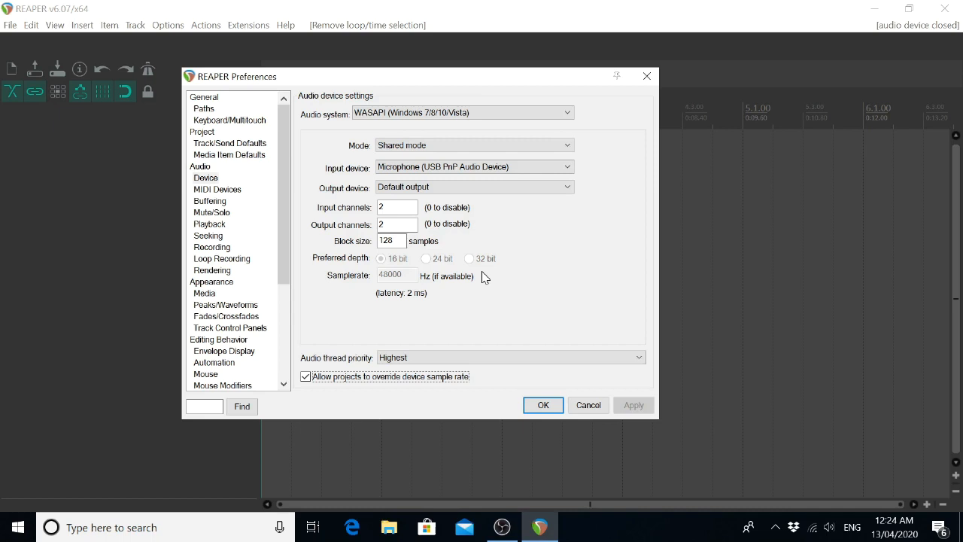
left_click(482, 272)
Try the Exclusive mode and Shared loopback options for WASAPI, and set the mode back to Shared mode.
key("Tab")
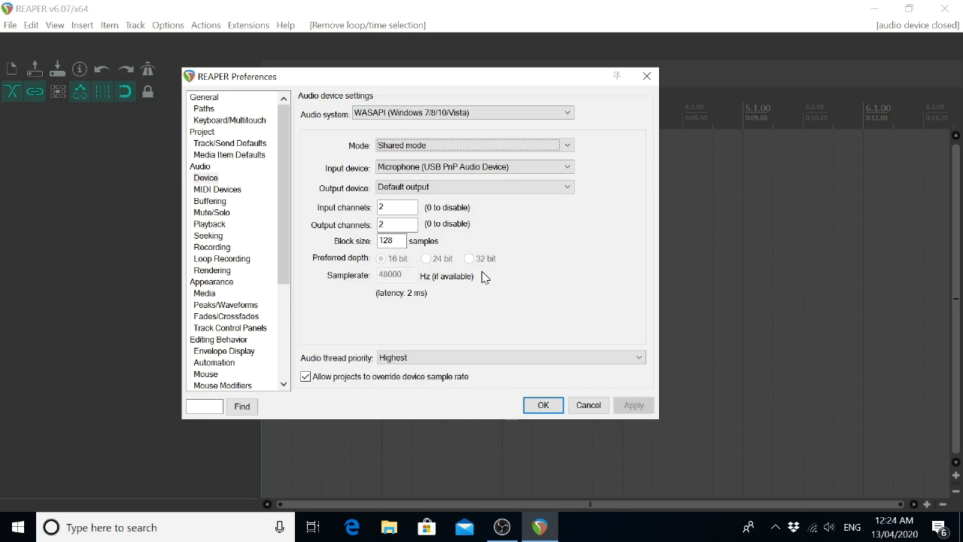
key("Down")
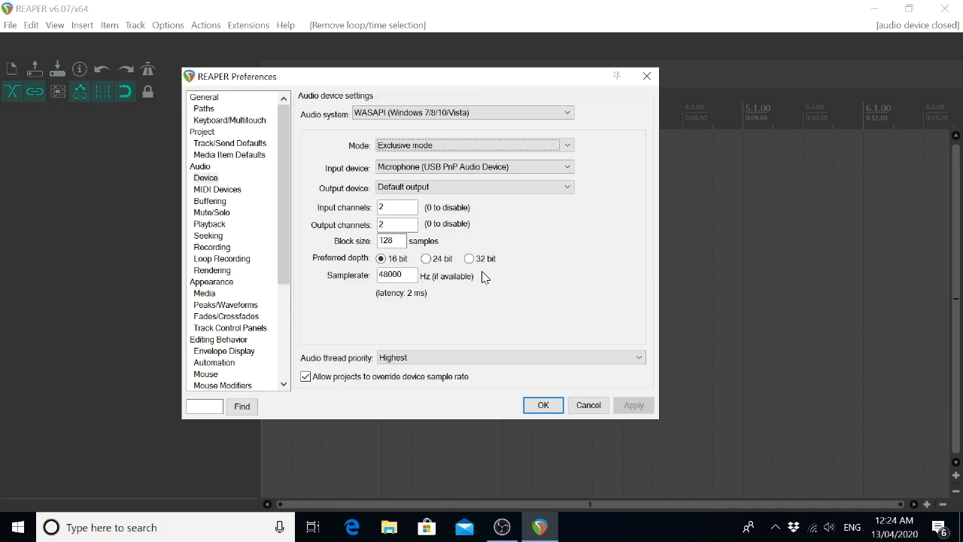
key("Down")
key("Down")
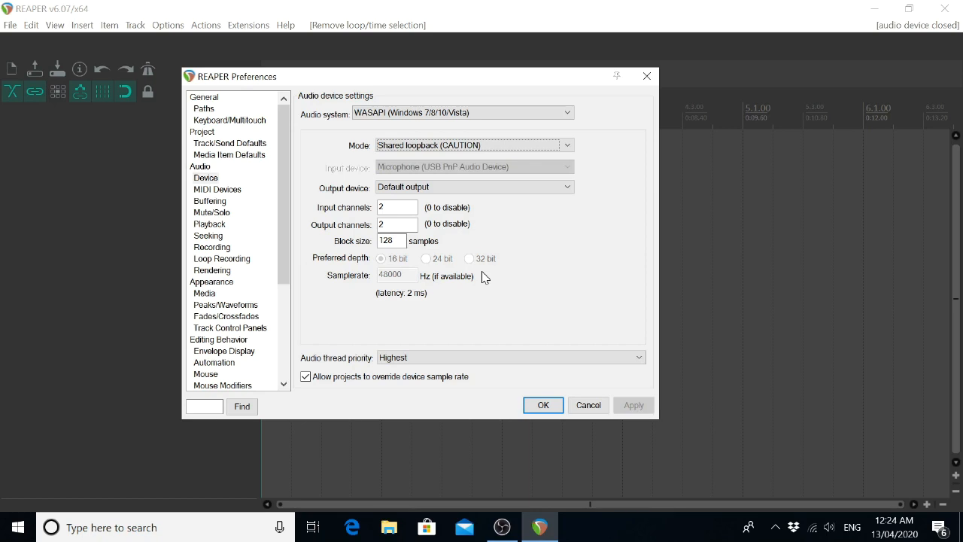
key("Up")
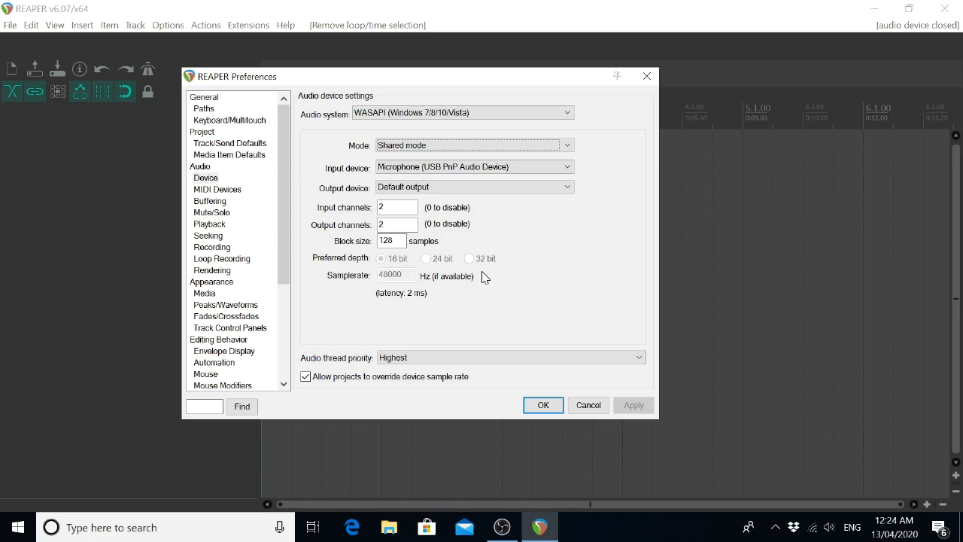
Review the input device, try Speakers (Realtek High Definition Audio) as output device, and set it back to Default output.
key("Tab")
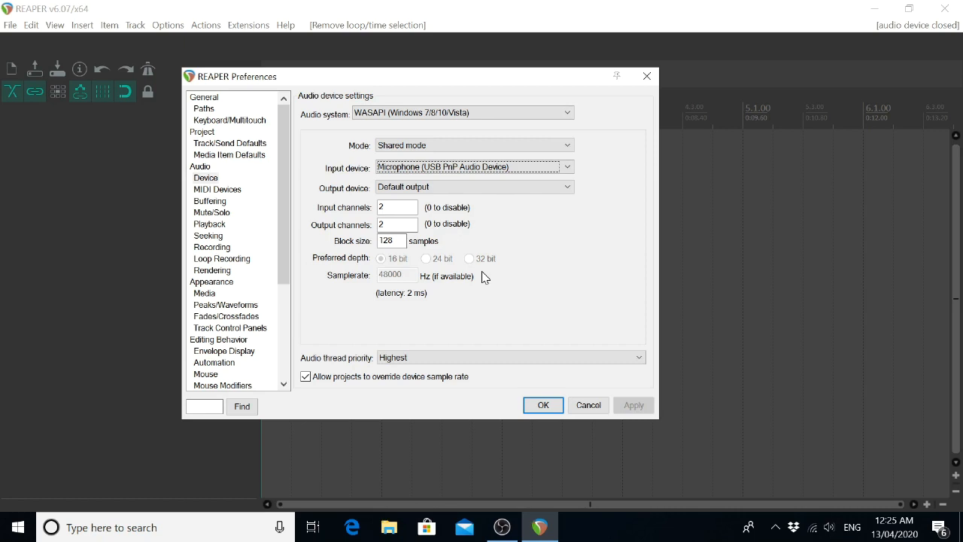
key("Tab")
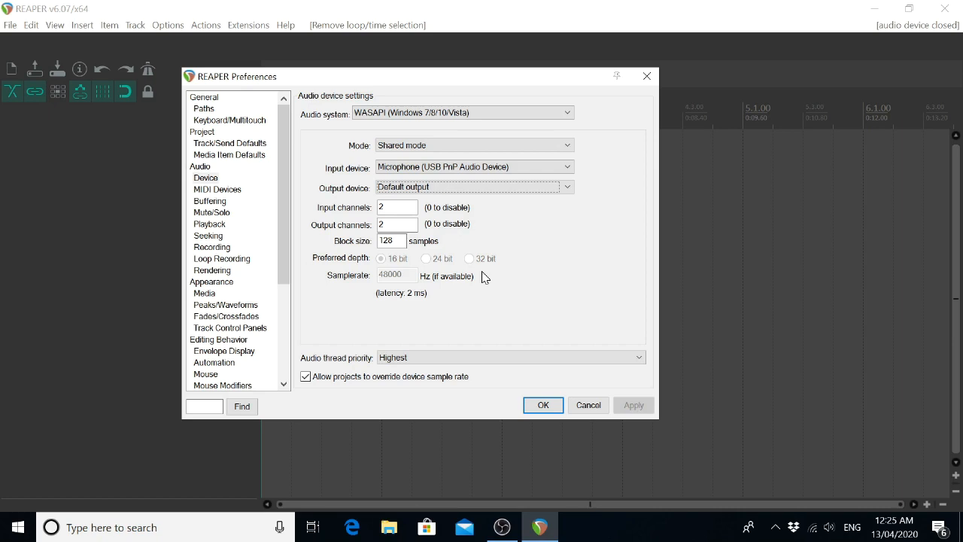
key("Down")
key("Down")
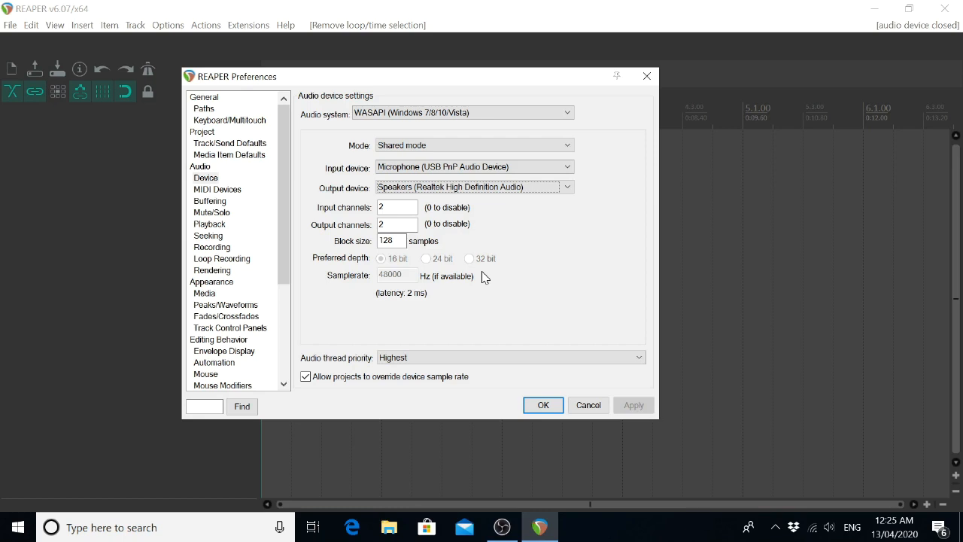
key("Up")
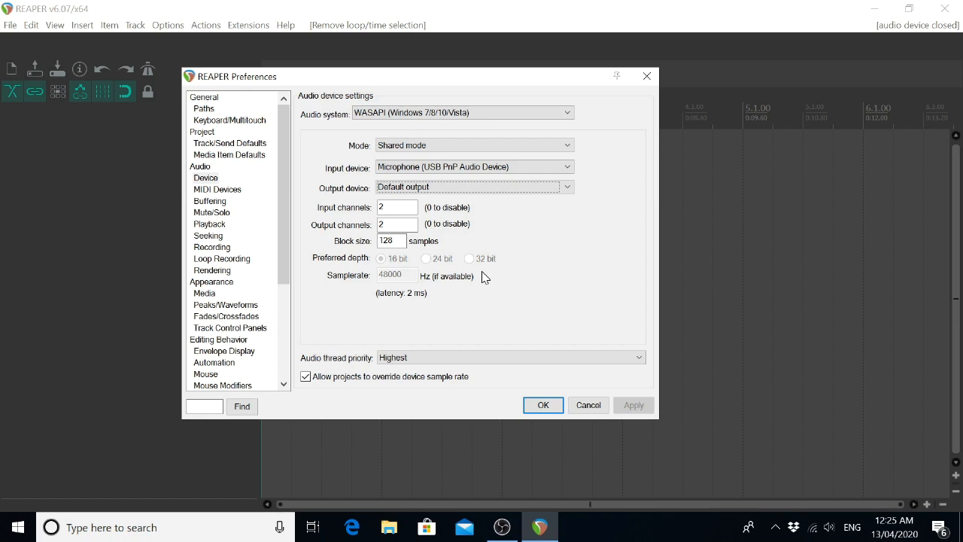
Examine the input channels, output channels and block size settings of the audio device.
key("Tab")
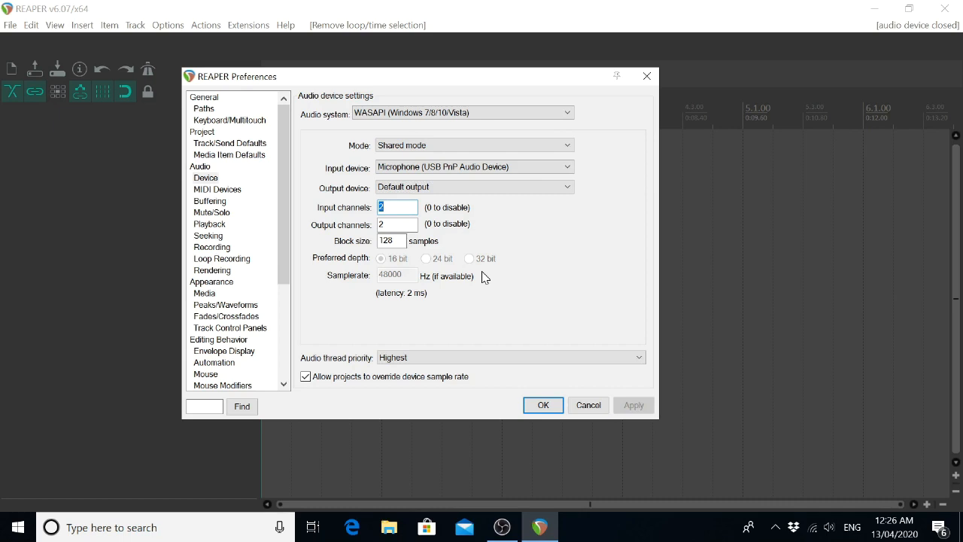
key("Tab")
key("Tab")
key("Tab")
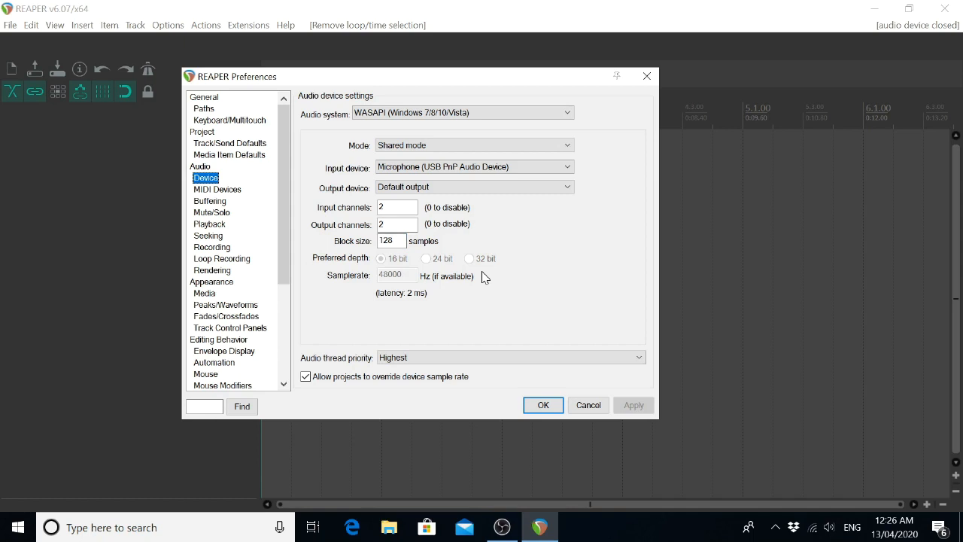
Open the MIDI Devices settings of the Audio category in the Preferences.
key("Down")
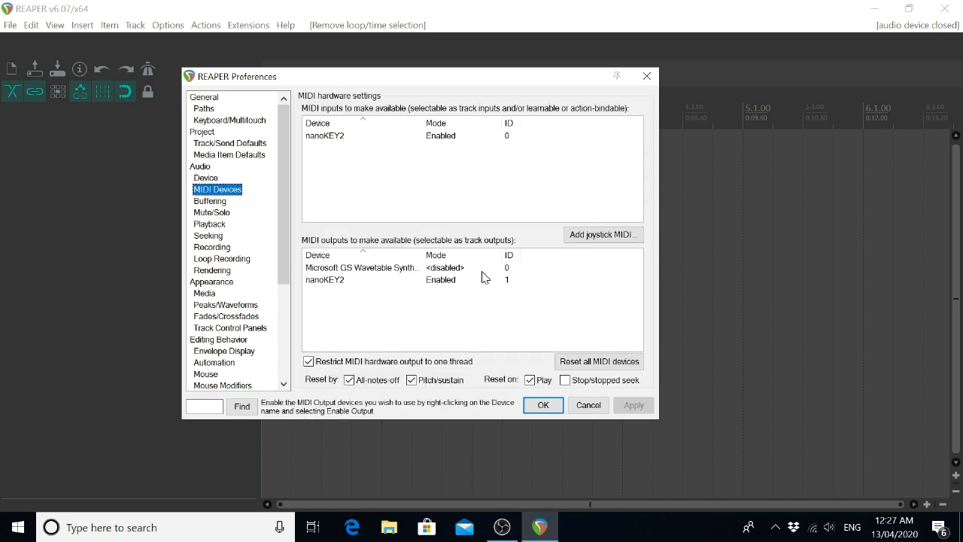
key("Down")
key("Up")
Select the nanoKEY2 device among the MIDI inputs and check its Enable input option.
key("Tab")
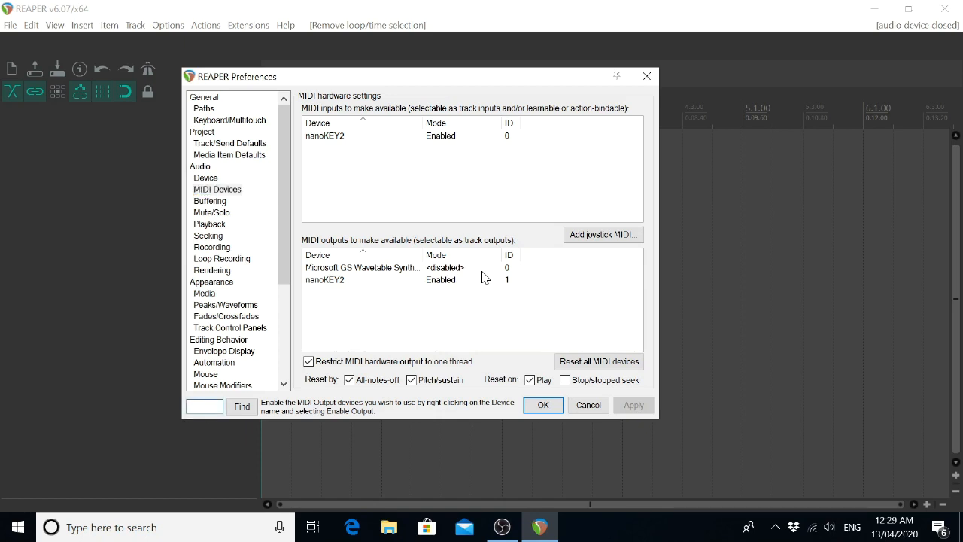
key("Tab")
key("Tab")
key("Tab")
key("shift+Tab")
key("Tab")
key("shift+Tab")
key("Down")
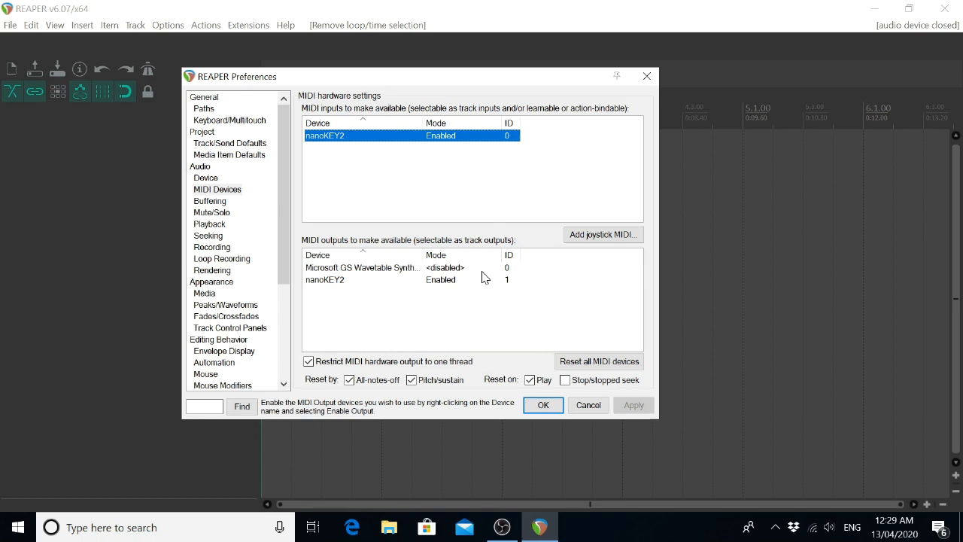
right_click(310, 138)
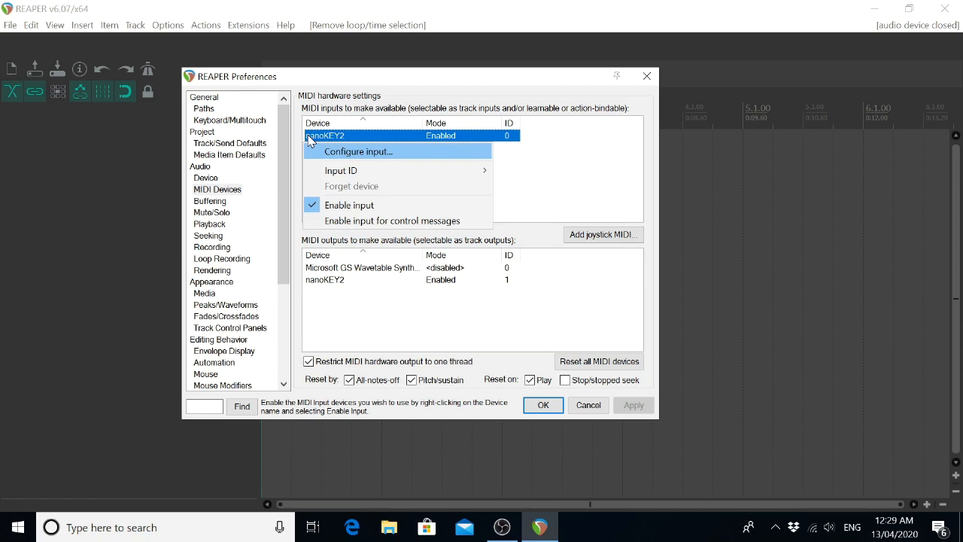
key("Down")
key("Down")
key("Down")
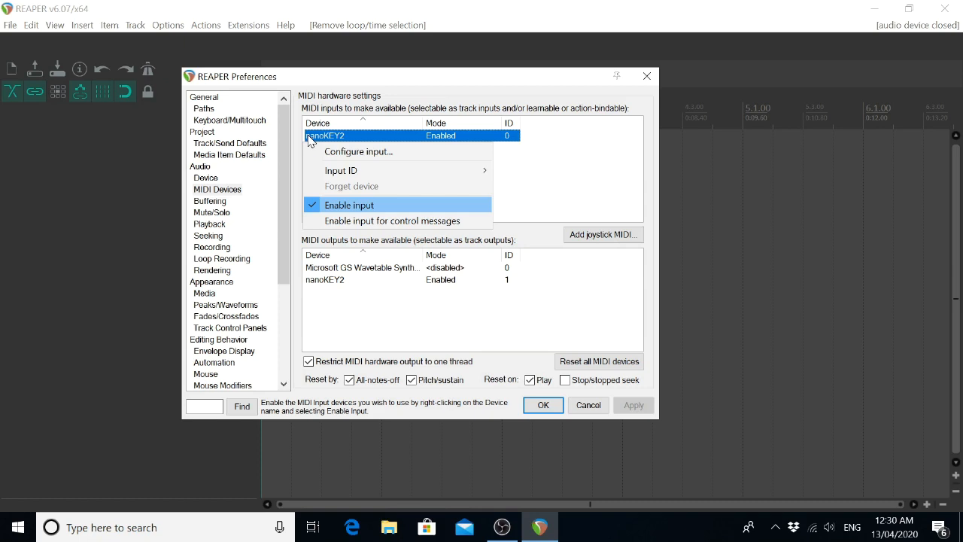
left_click(310, 142)
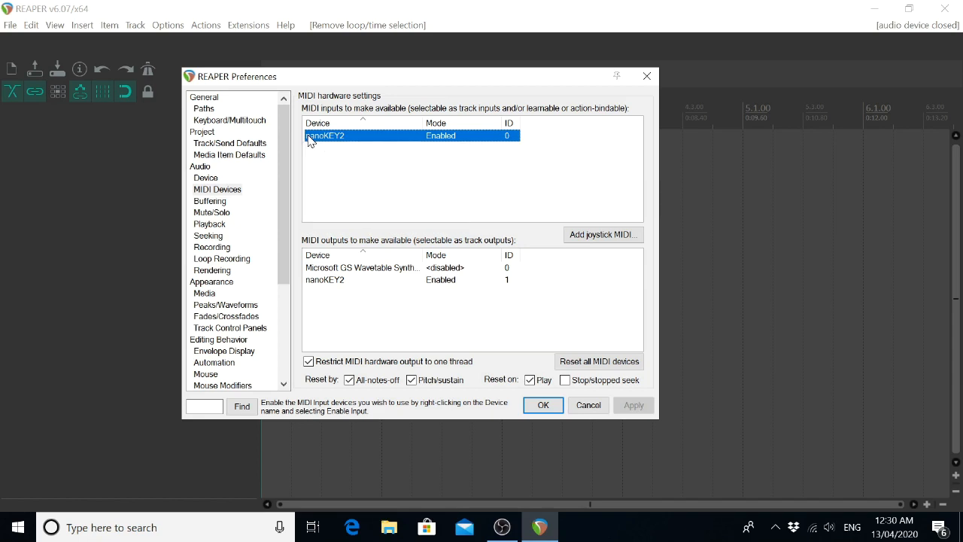
Examine the remaining MIDI hardware settings, including joystick MIDI, the MIDI outputs and the reset options.
key("Tab")
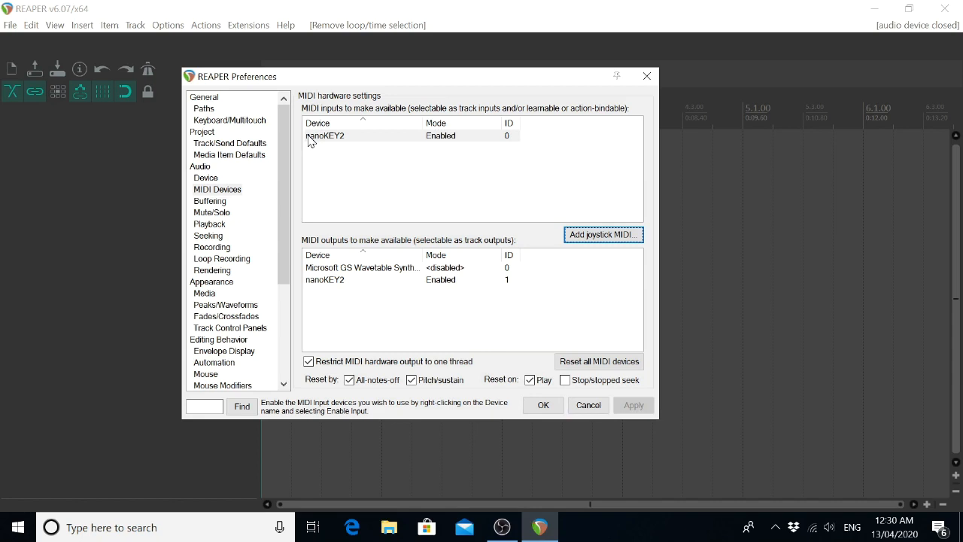
key("Tab")
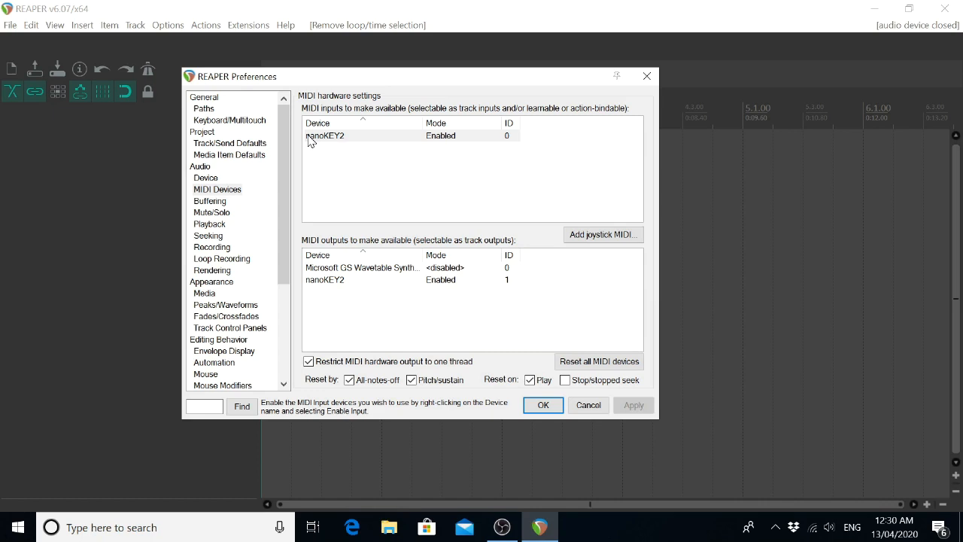
key("Tab")
key("Tab")
key("Tab")
key("Tab")
key("Tab")
key("Tab")
key("Tab")
Confirm the settings and close the Preferences.
key("shift+Tab")
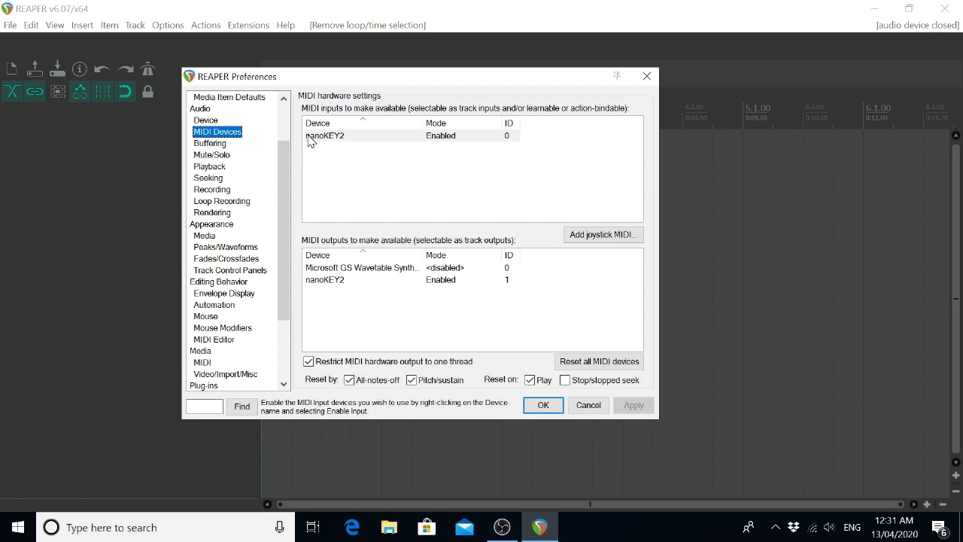
key("Tab")
key("Tab")
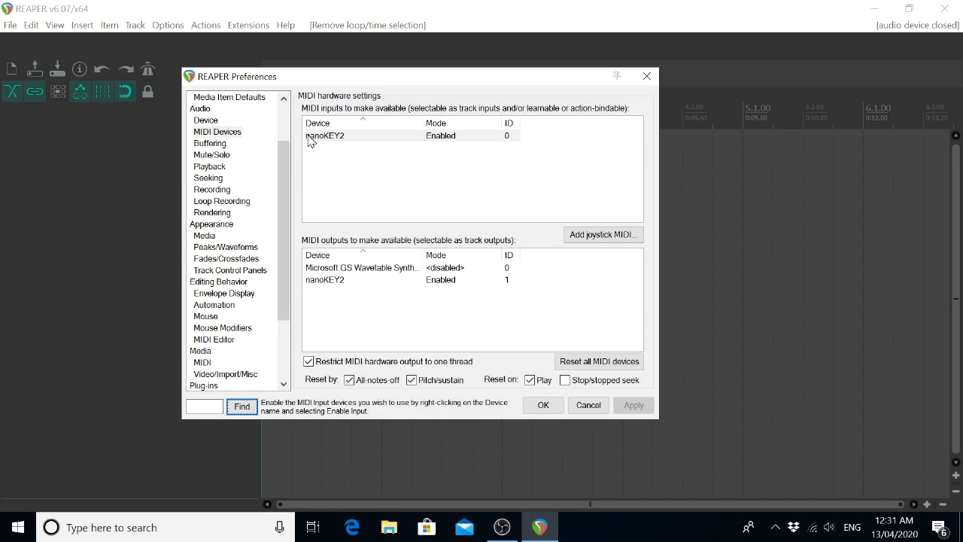
key("Tab")
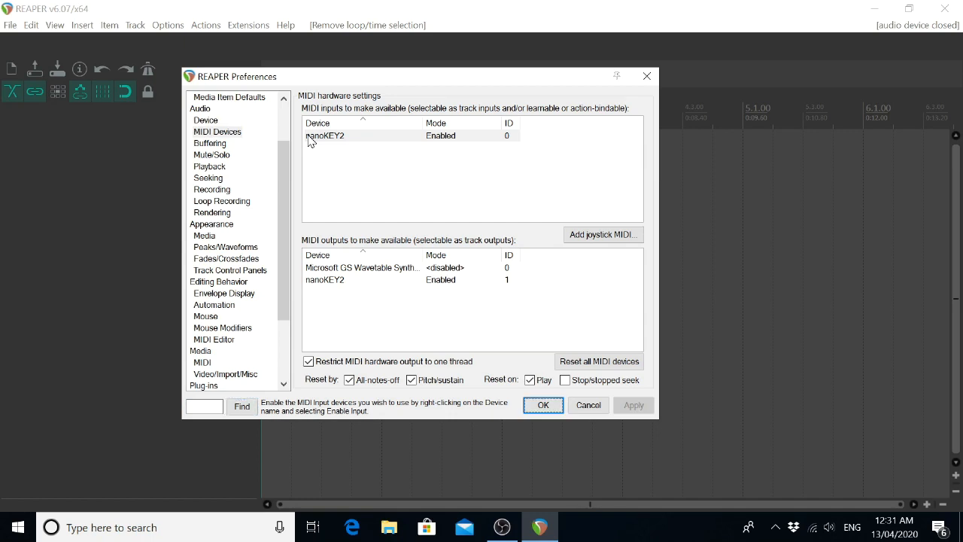
key("Return")
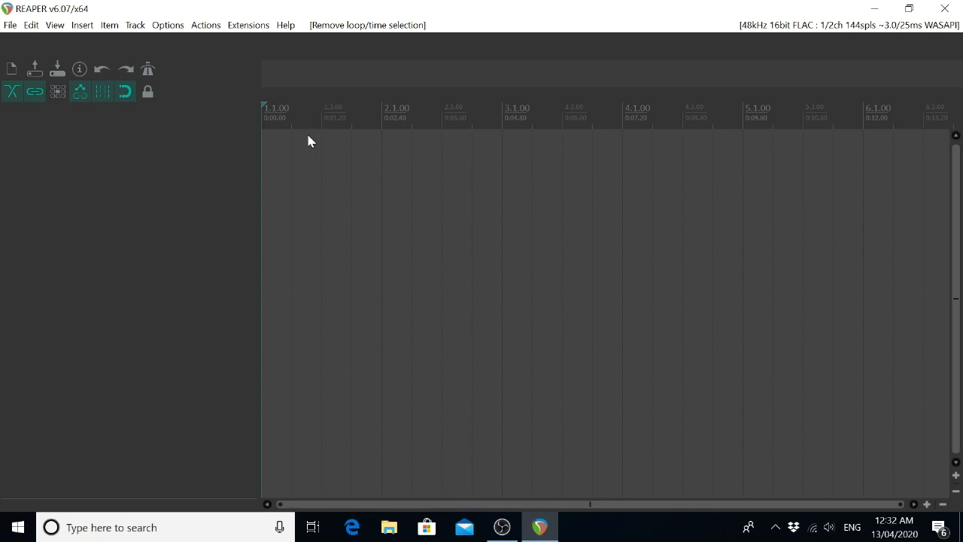
key("alt+Tab")
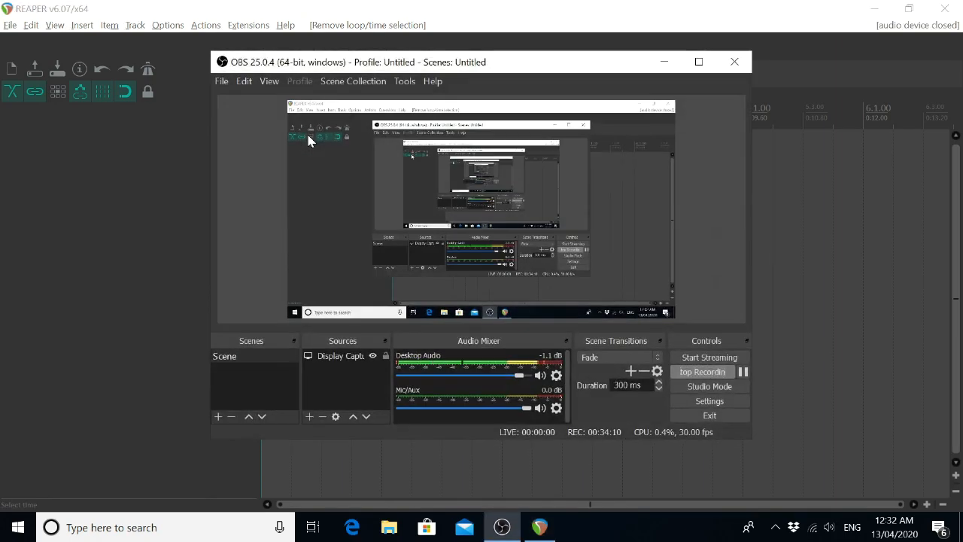